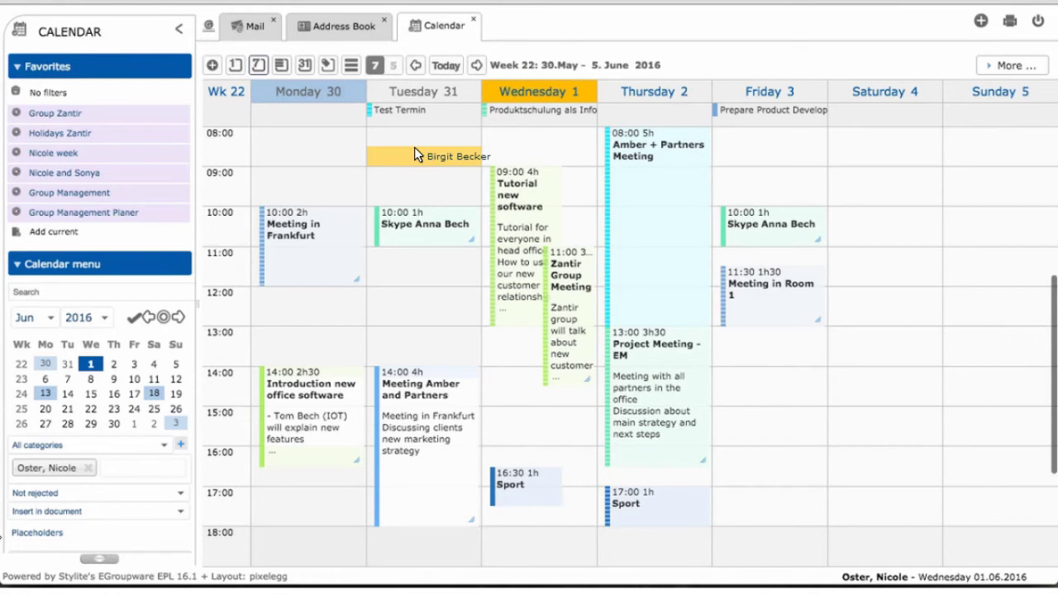
pyautogui.moveTo(414, 155); pyautogui.dragTo(421, 273)
pyautogui.scroll(4, 420, 273)
pyautogui.scroll(-5, 421, 272)
pyautogui.scroll(-2, 421, 273)
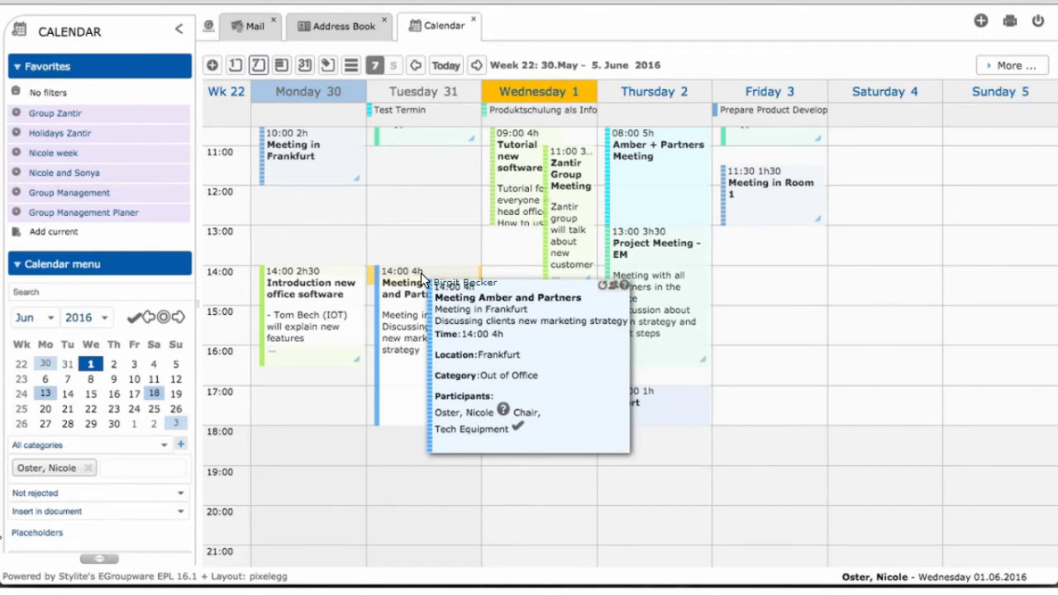
pyautogui.scroll(2, 420, 272)
pyautogui.moveTo(421, 272); pyautogui.dragTo(234, 70)
pyautogui.scroll(1, 421, 279)
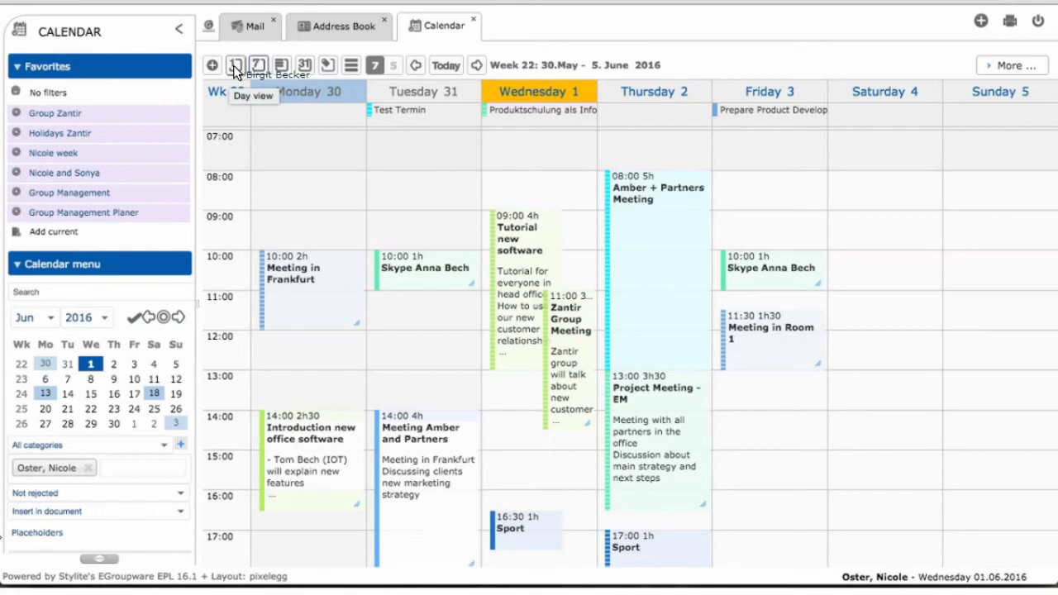
# - Switch to the day view for Wednesday 1 June 2016 and scroll through its hours
pyautogui.moveTo(234, 71); pyautogui.dragTo(234, 71)
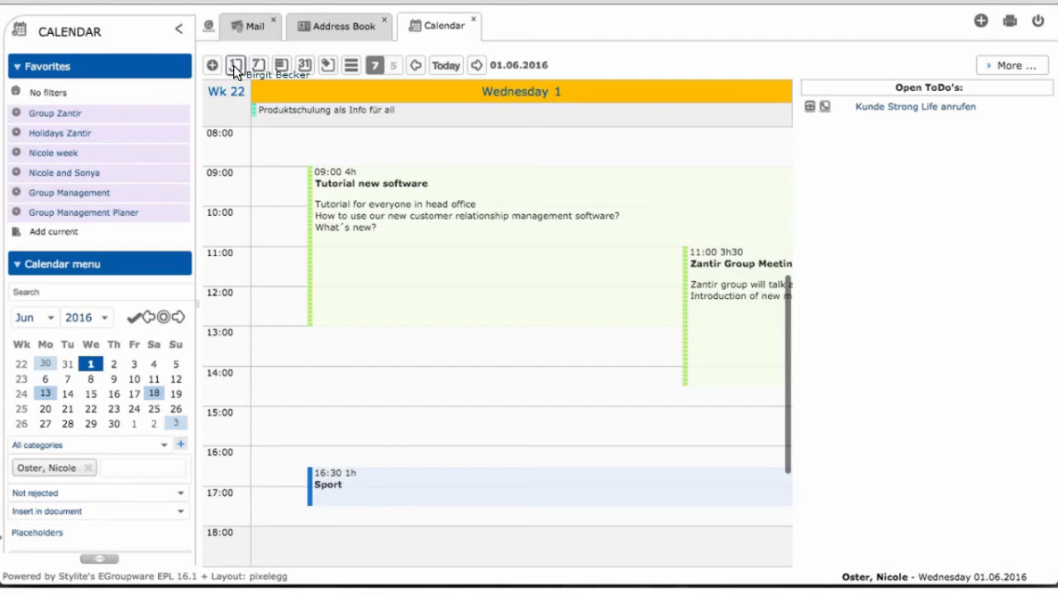
pyautogui.moveTo(234, 72); pyautogui.dragTo(286, 193)
pyautogui.scroll(2, 286, 192)
pyautogui.scroll(3, 286, 192)
pyautogui.scroll(-2, 286, 193)
pyautogui.scroll(-5, 286, 193)
pyautogui.scroll(2, 286, 193)
pyautogui.scroll(2, 286, 193)
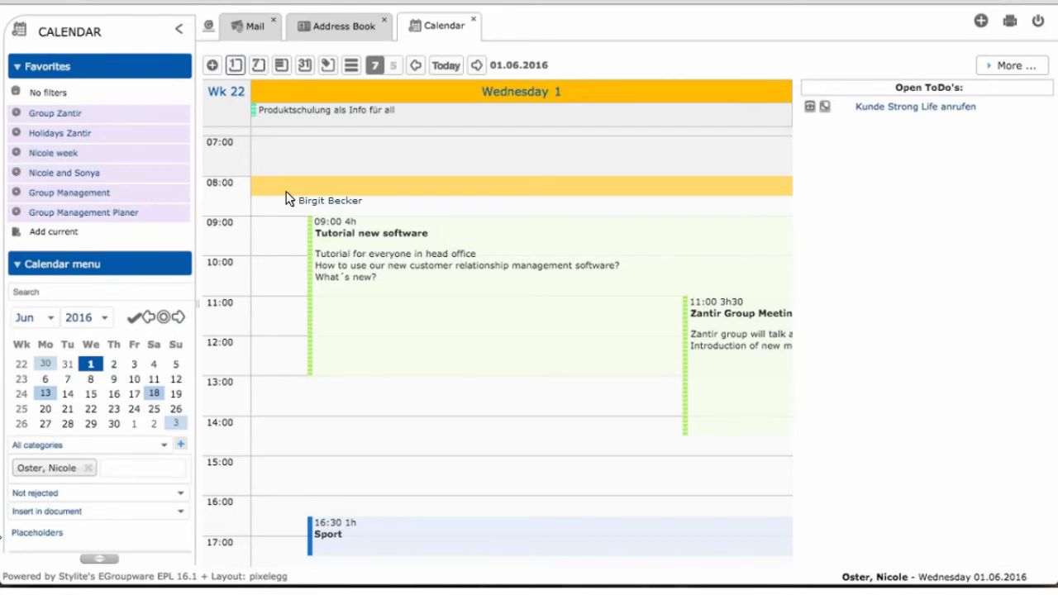
# - Show weeks 22–24 (30 May – 19 June 2016) in the multiple-week view and scroll through them
pyautogui.click(281, 66)
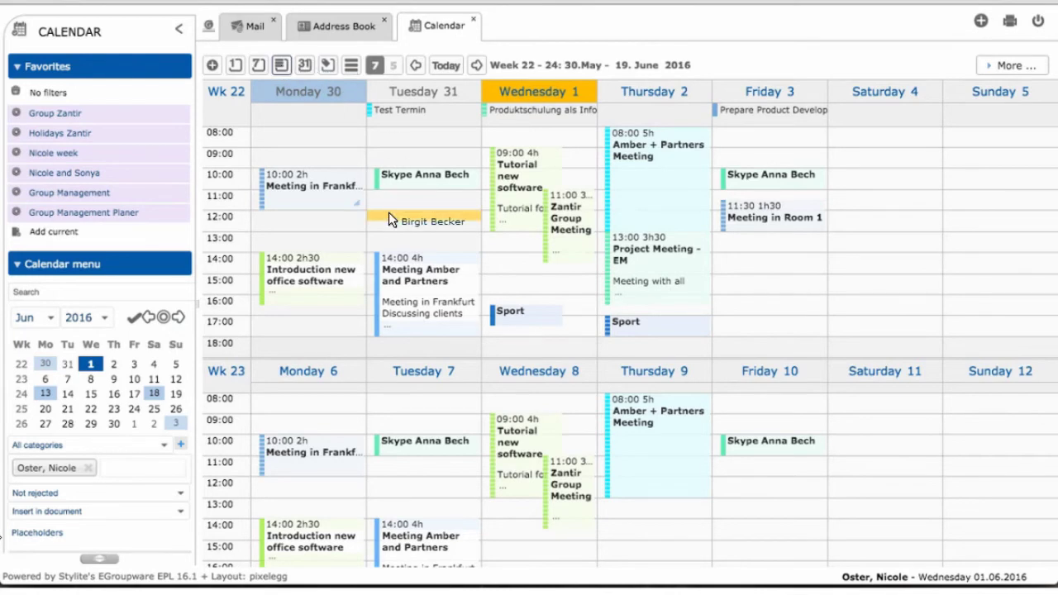
pyautogui.scroll(-2, 389, 212)
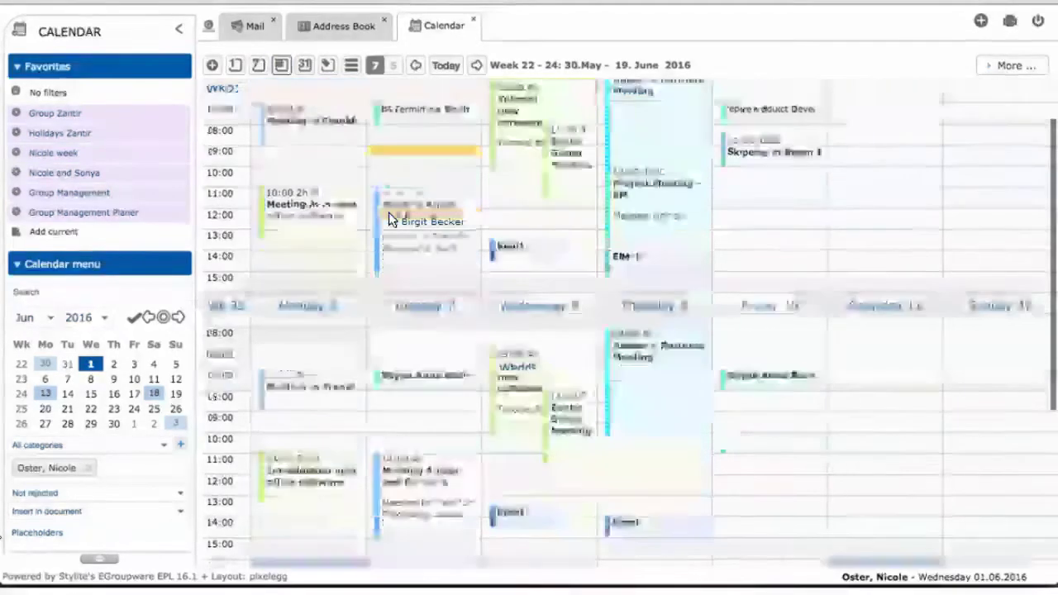
pyautogui.scroll(-5, 389, 214)
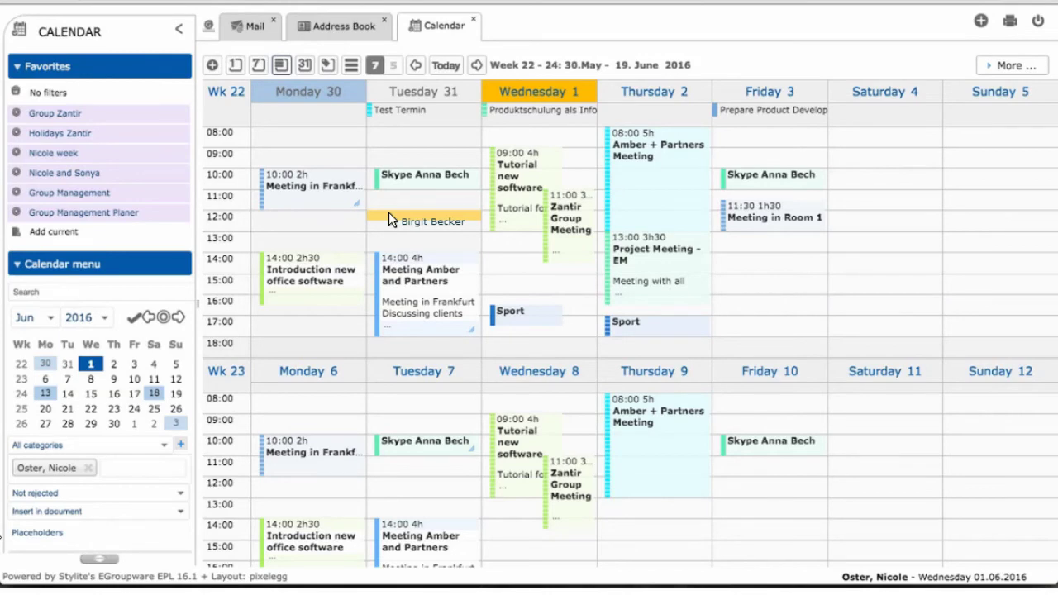
pyautogui.moveTo(389, 211); pyautogui.dragTo(307, 65)
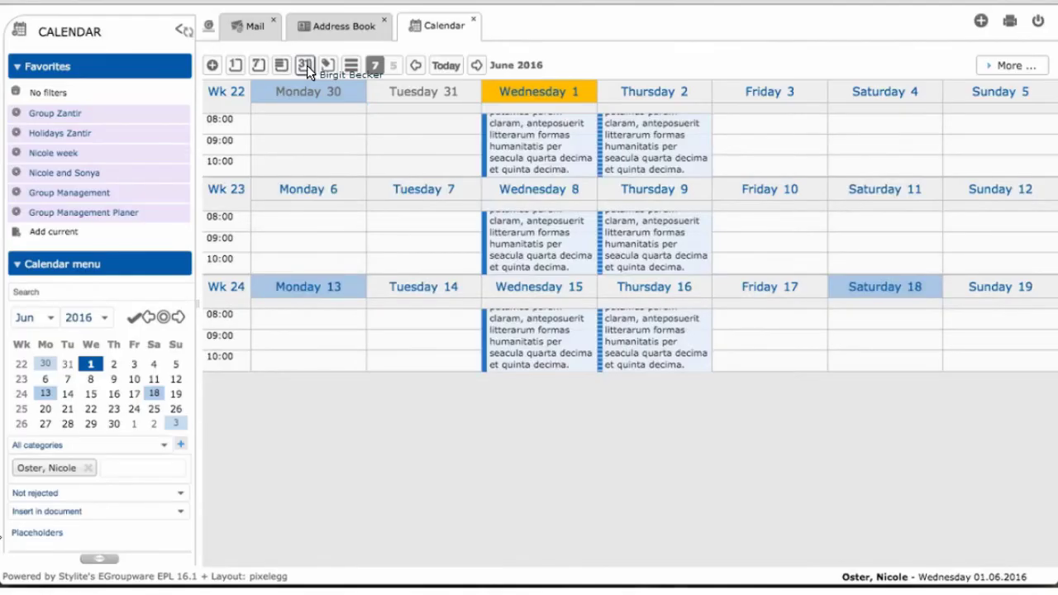
# - Display the full June 2016 month view, weeks 22 through 26, with each day's appointments
pyautogui.moveTo(307, 66); pyautogui.dragTo(307, 66)
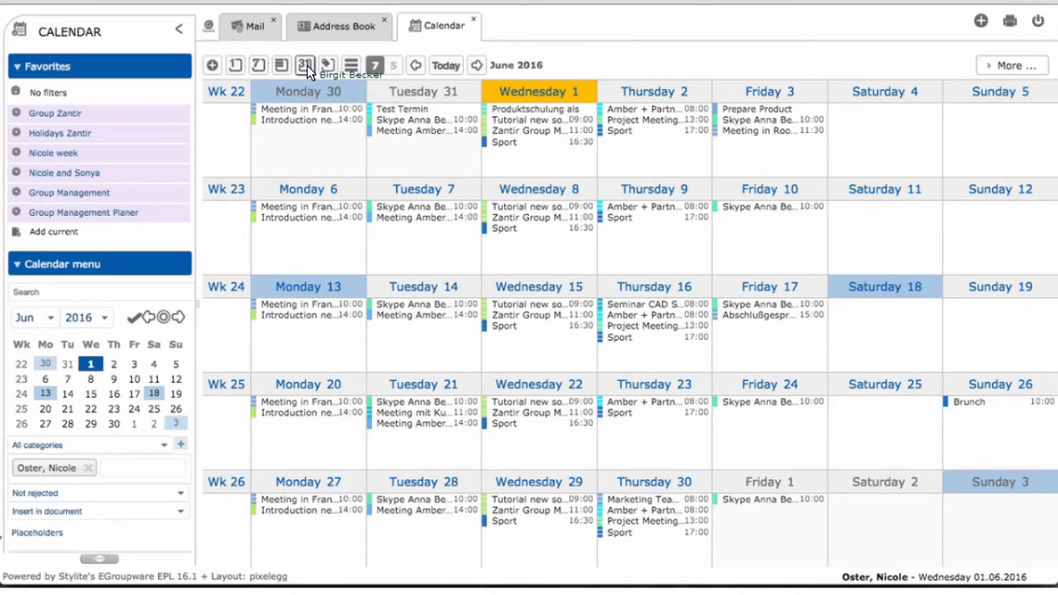
pyautogui.moveTo(307, 66); pyautogui.dragTo(290, 141)
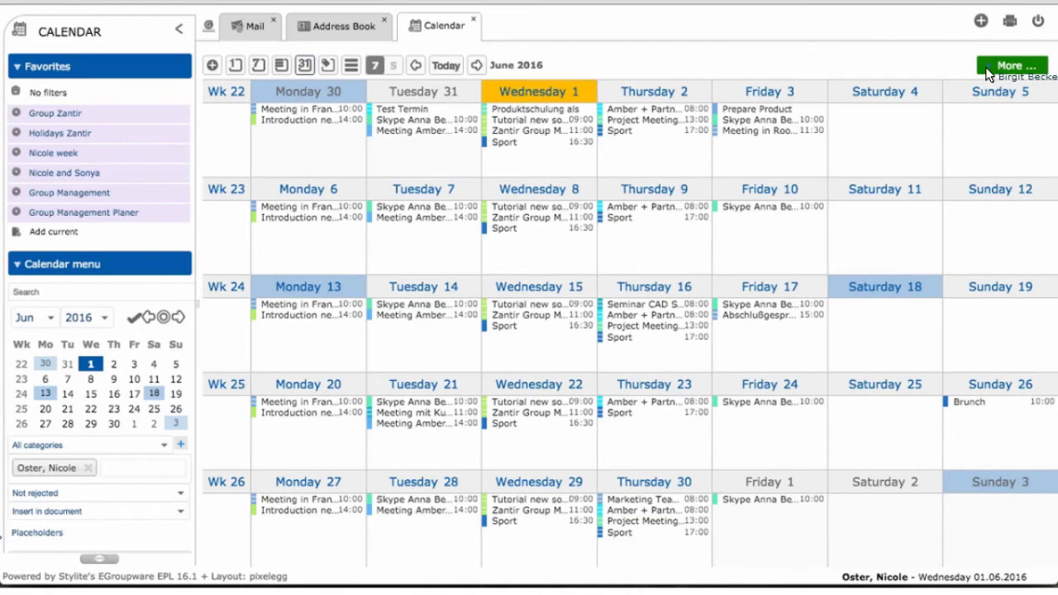
# - Switch to the planner by user and add Group Product Development, found by searching 'group'
pyautogui.click(986, 70)
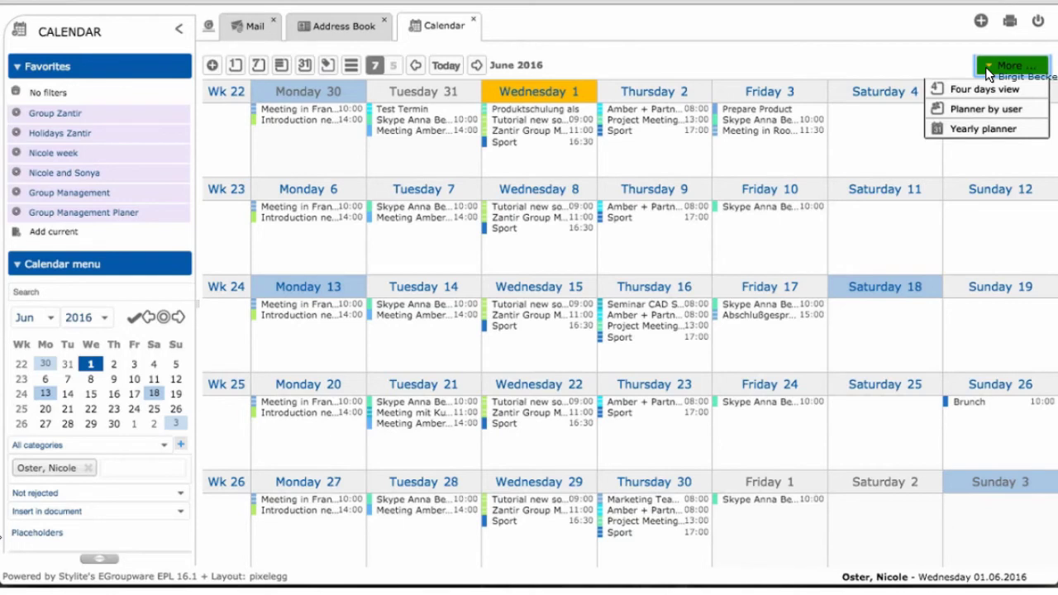
pyautogui.click(979, 117)
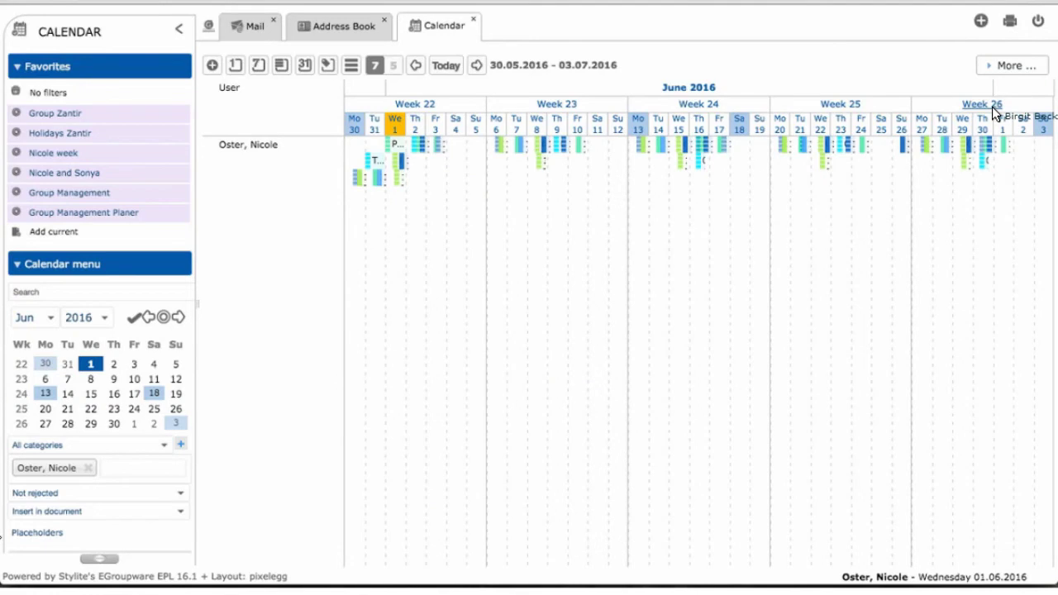
pyautogui.moveTo(992, 106); pyautogui.dragTo(83, 567)
pyautogui.write('group')
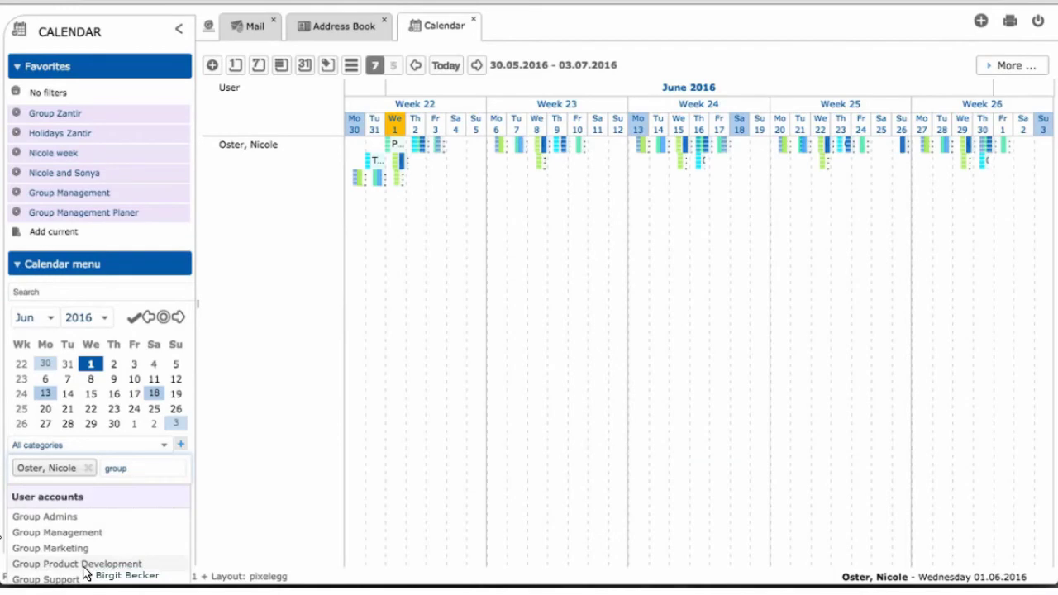
pyautogui.click(83, 564)
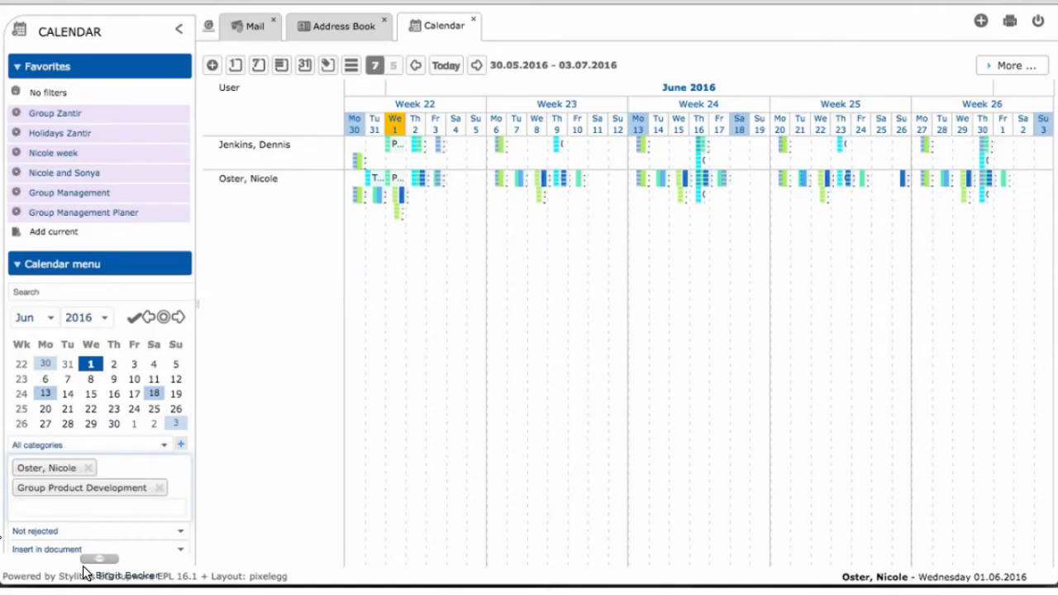
pyautogui.moveTo(85, 570); pyautogui.dragTo(65, 115)
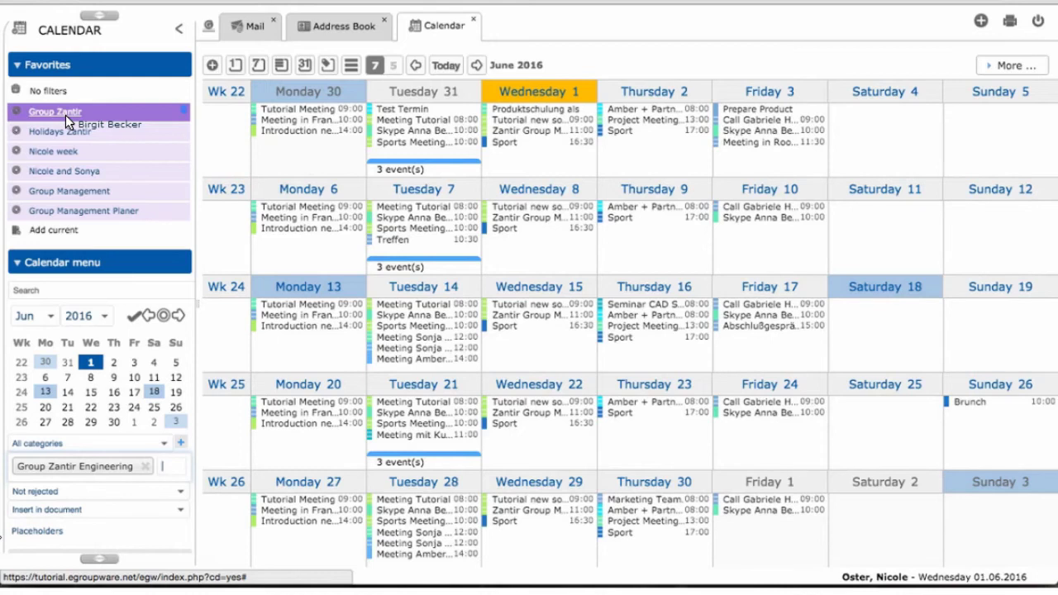
# - Apply the Holidays Zantir, Group Management Planer and finally Group Management favourites
pyautogui.moveTo(65, 115); pyautogui.dragTo(52, 129)
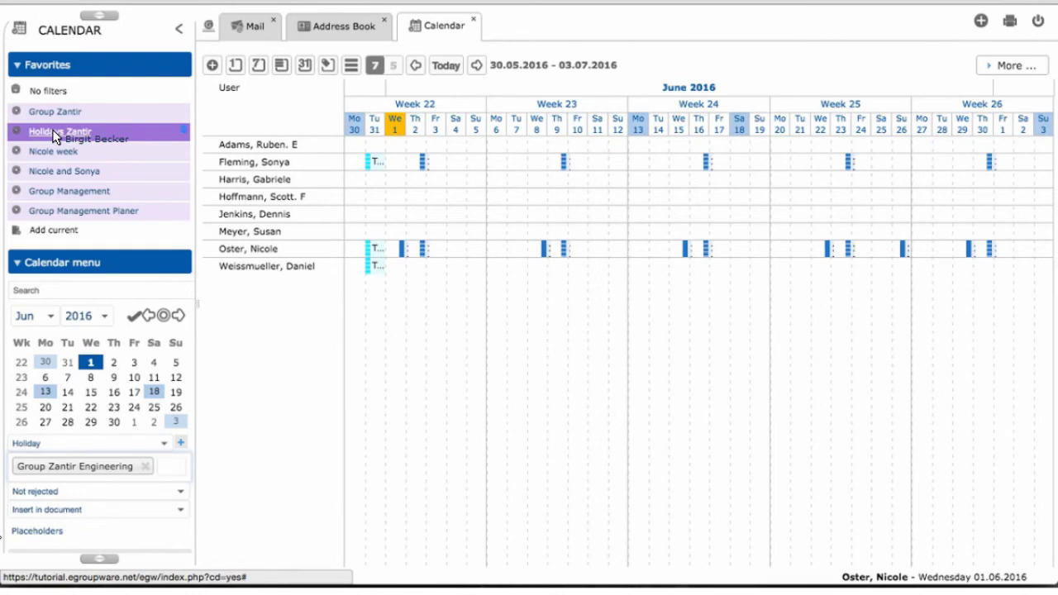
pyautogui.moveTo(52, 129); pyautogui.dragTo(115, 213)
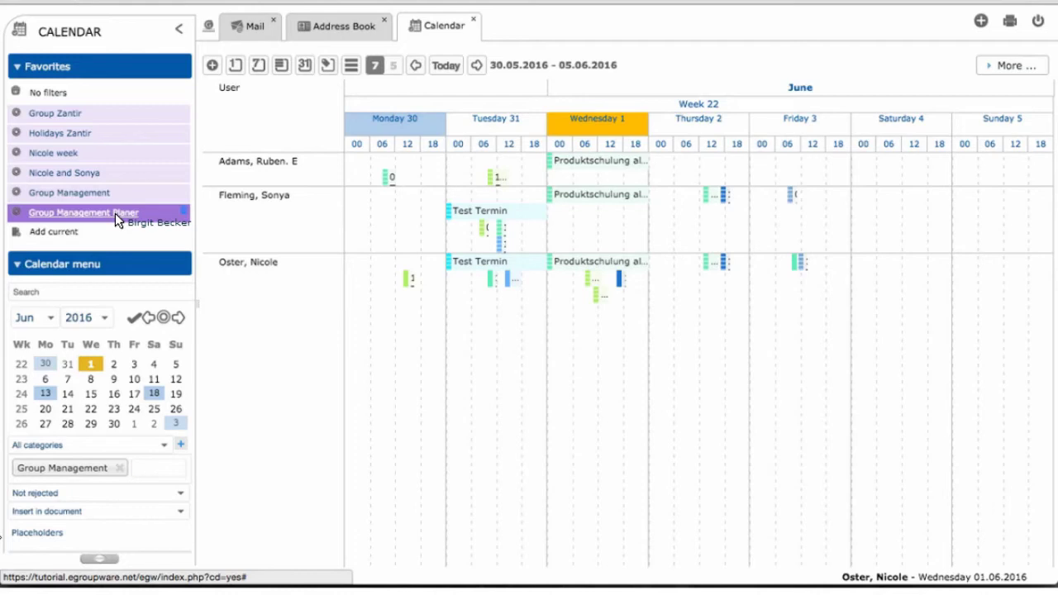
pyautogui.moveTo(115, 213); pyautogui.dragTo(74, 191)
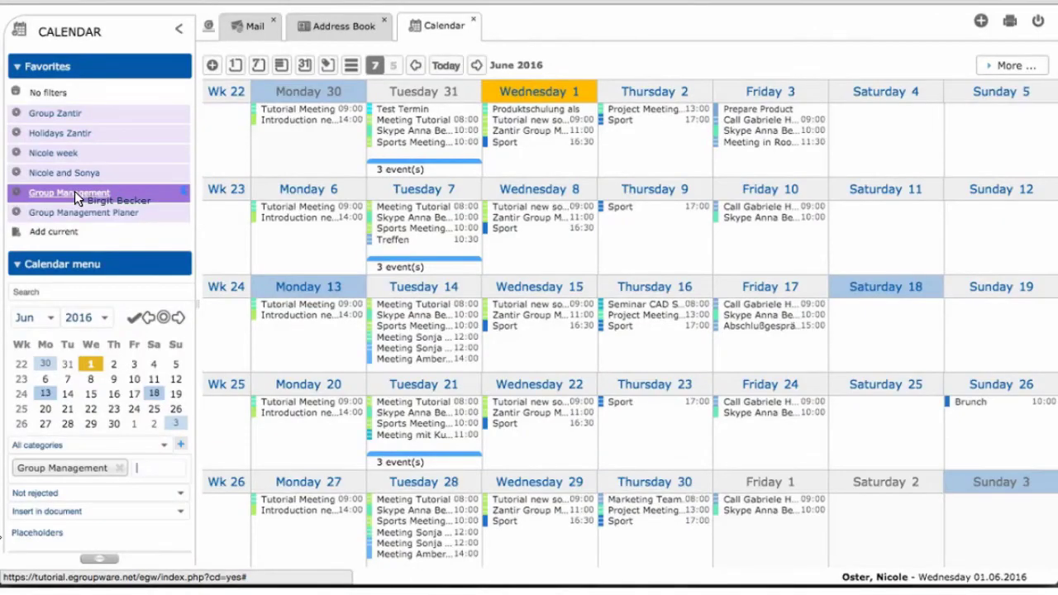
pyautogui.moveTo(74, 191); pyautogui.dragTo(270, 65)
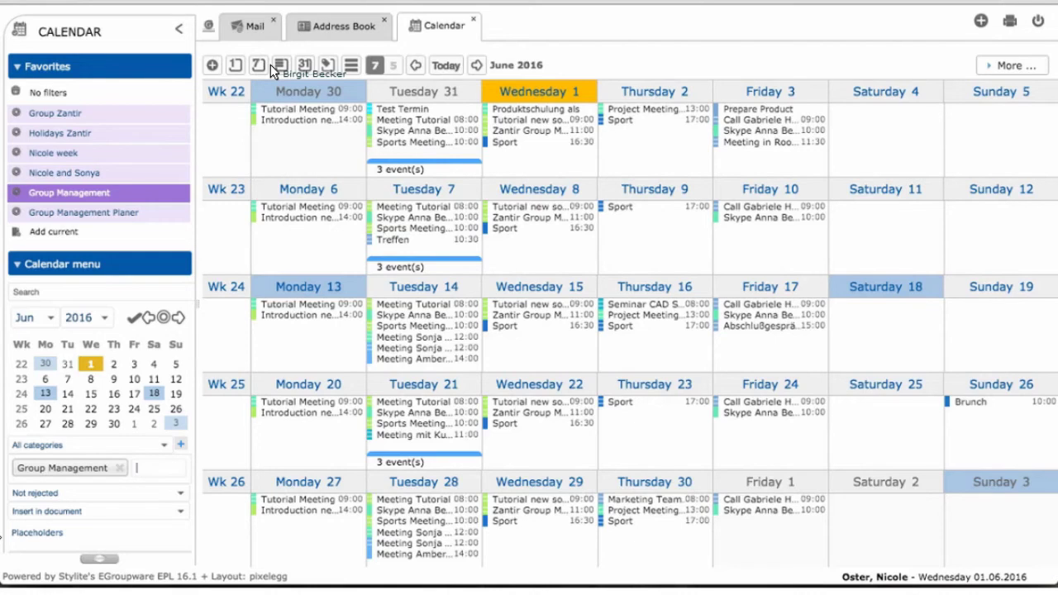
# - Hide weekends so the June 2016 month view shows Monday through Friday only
pyautogui.moveTo(270, 65); pyautogui.dragTo(397, 71)
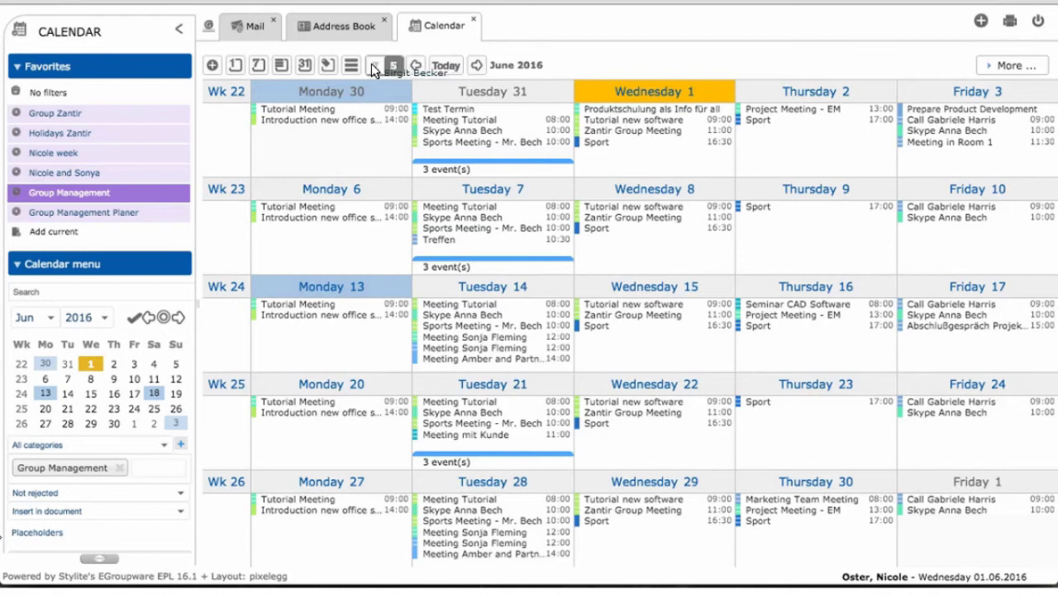
# - Show the week 22 view, Monday 30 May to Friday 3 June 2016
pyautogui.click(261, 67)
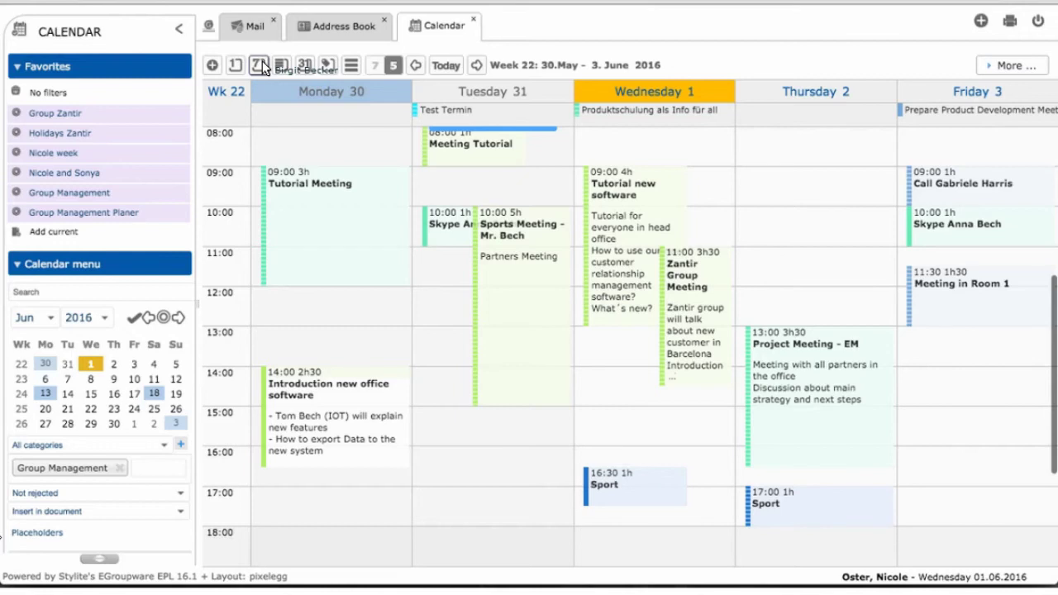
# - Show week 22 in the category planner, try seven days, then limit it to weekdays
pyautogui.click(328, 69)
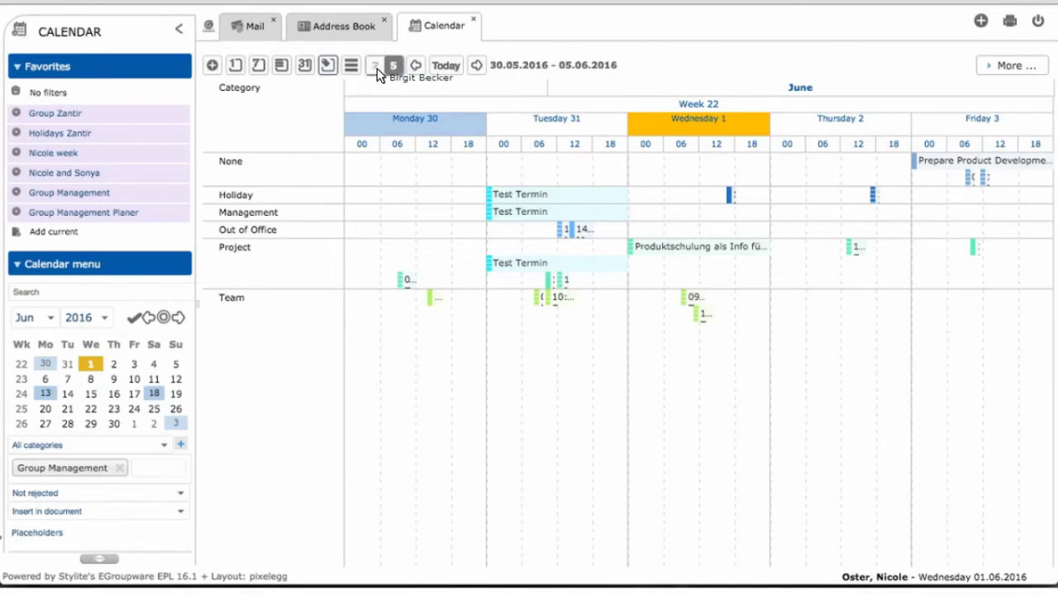
pyautogui.click(376, 71)
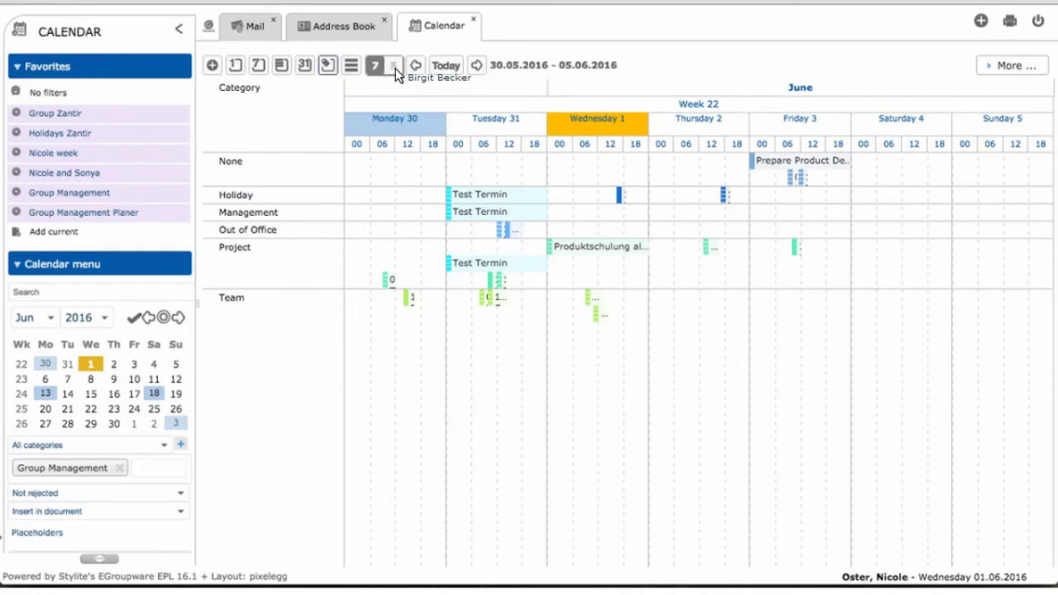
pyautogui.click(395, 69)
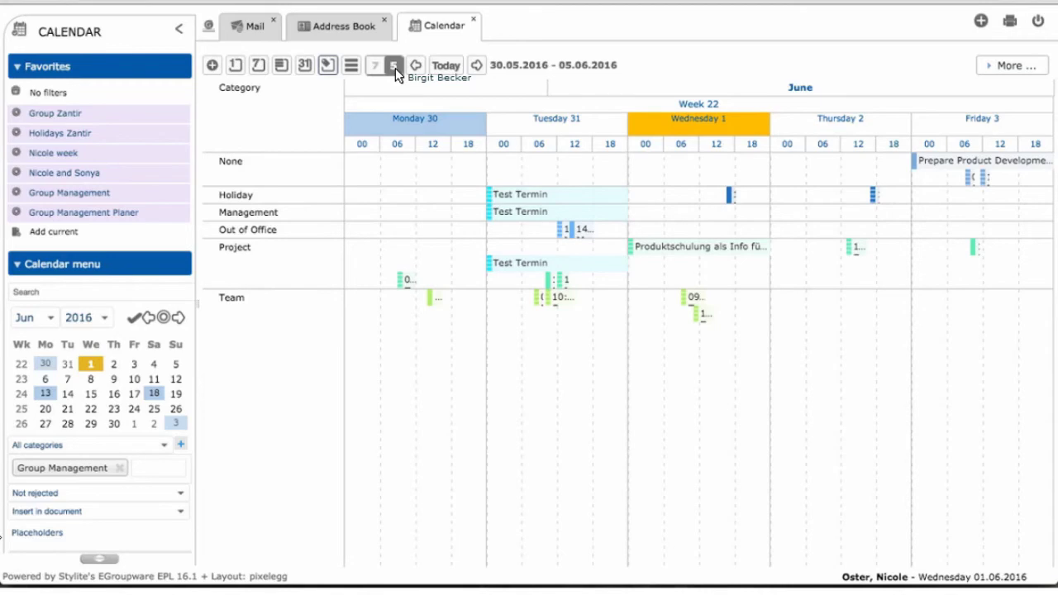
# - Step the category planner forward a week and a month, then return to today's range
pyautogui.click(478, 68)
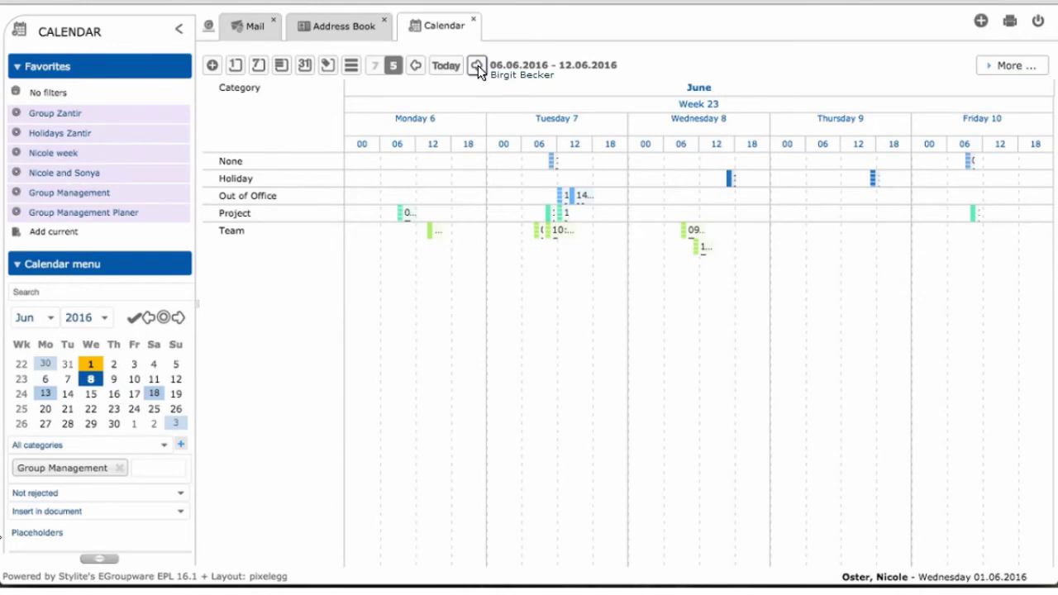
pyautogui.click(696, 89)
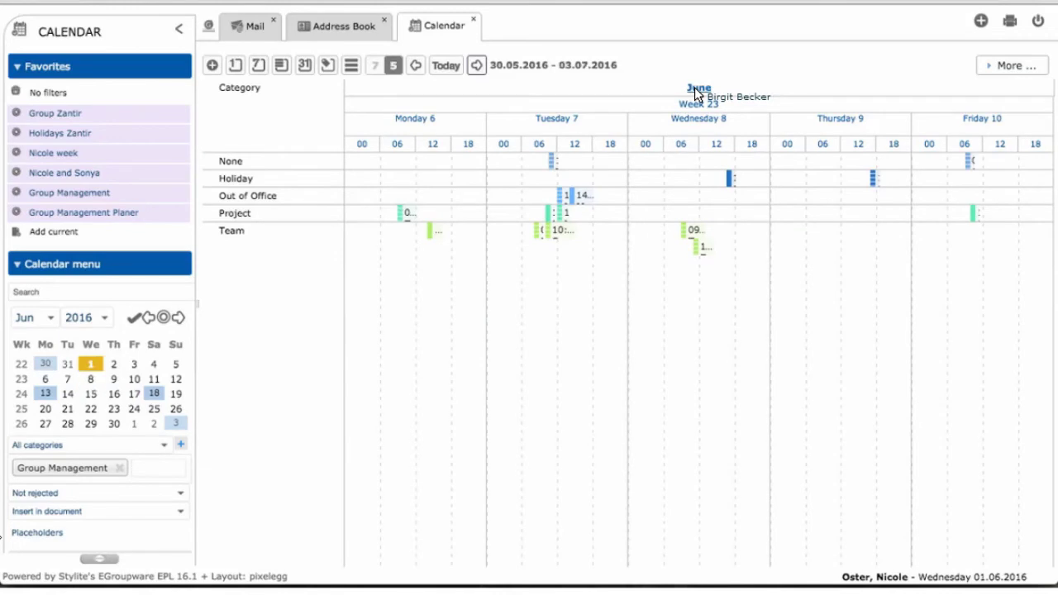
pyautogui.click(477, 66)
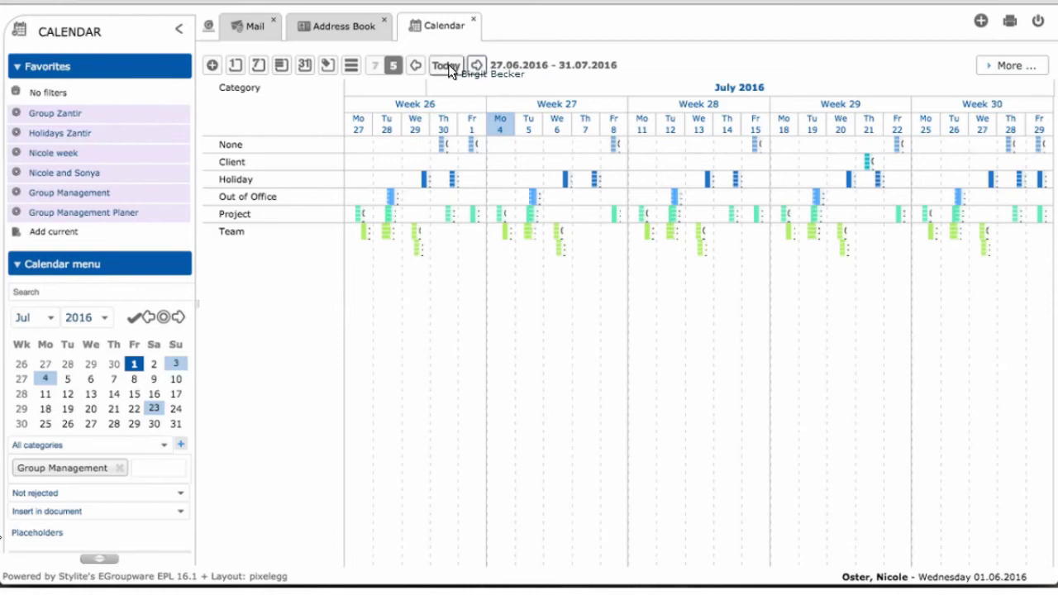
pyautogui.click(447, 67)
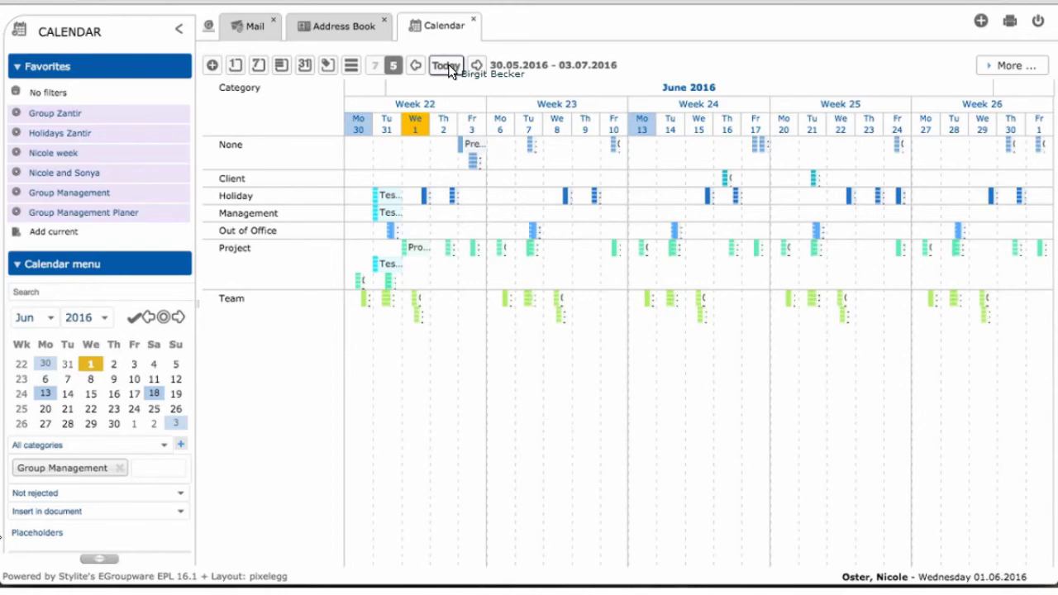
pyautogui.click(448, 66)
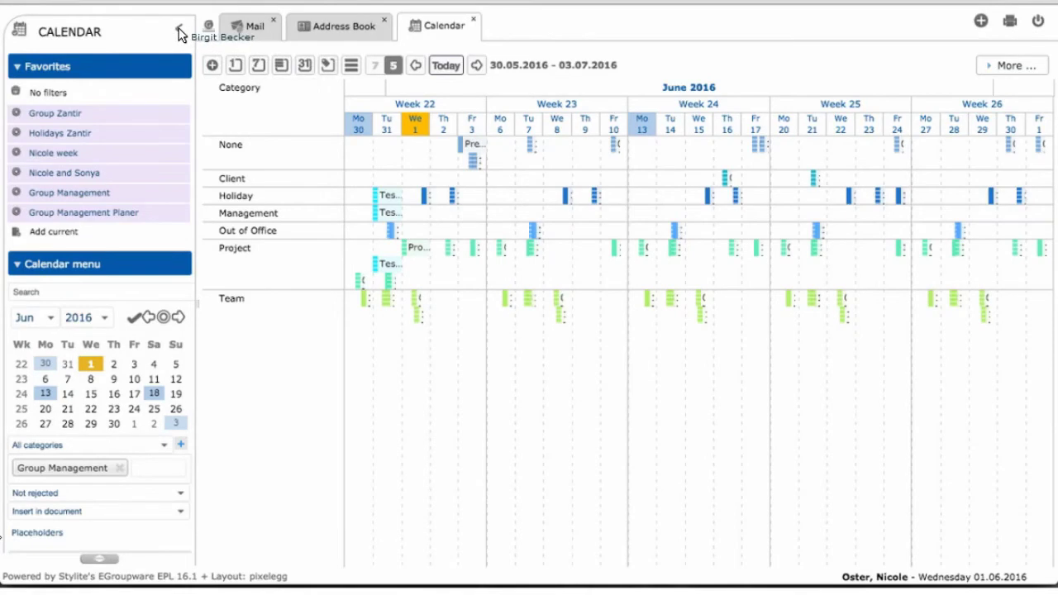
# - Collapse the sidebar, visit the Address Book and Mail, then return to the Calendar
pyautogui.click(179, 32)
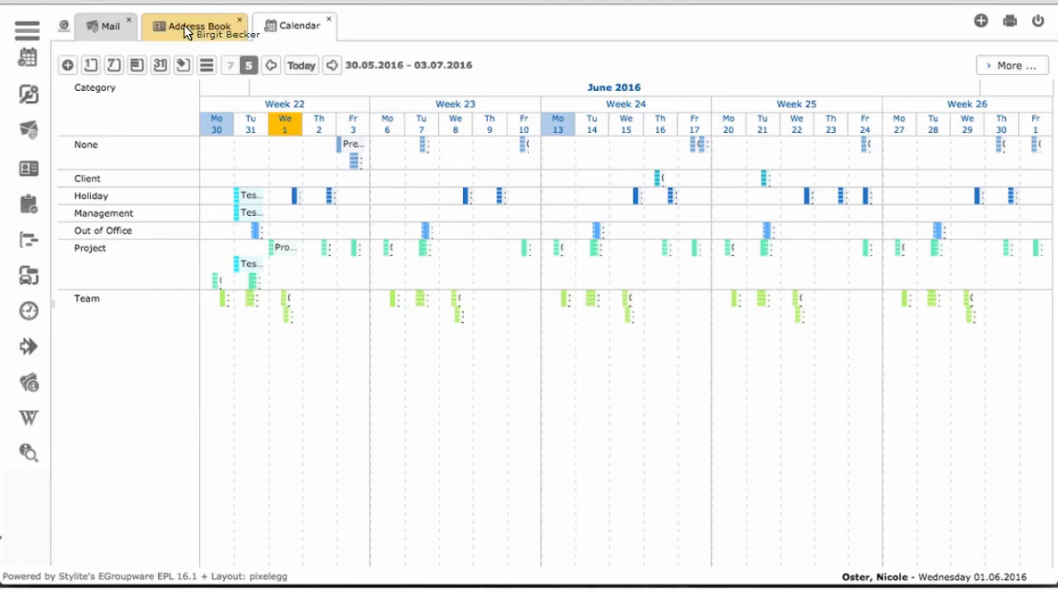
pyautogui.click(186, 32)
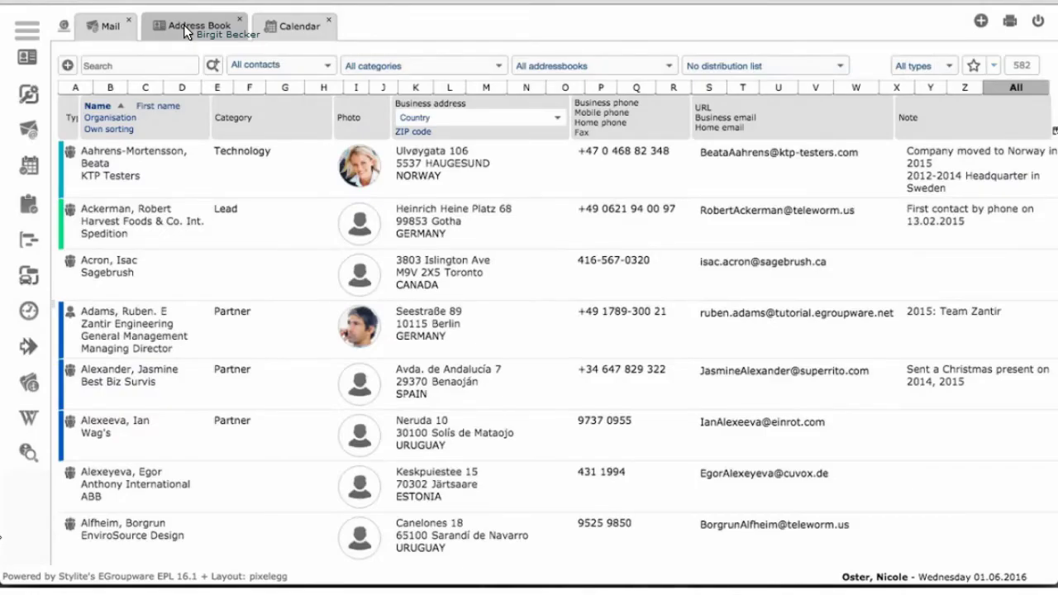
pyautogui.click(113, 26)
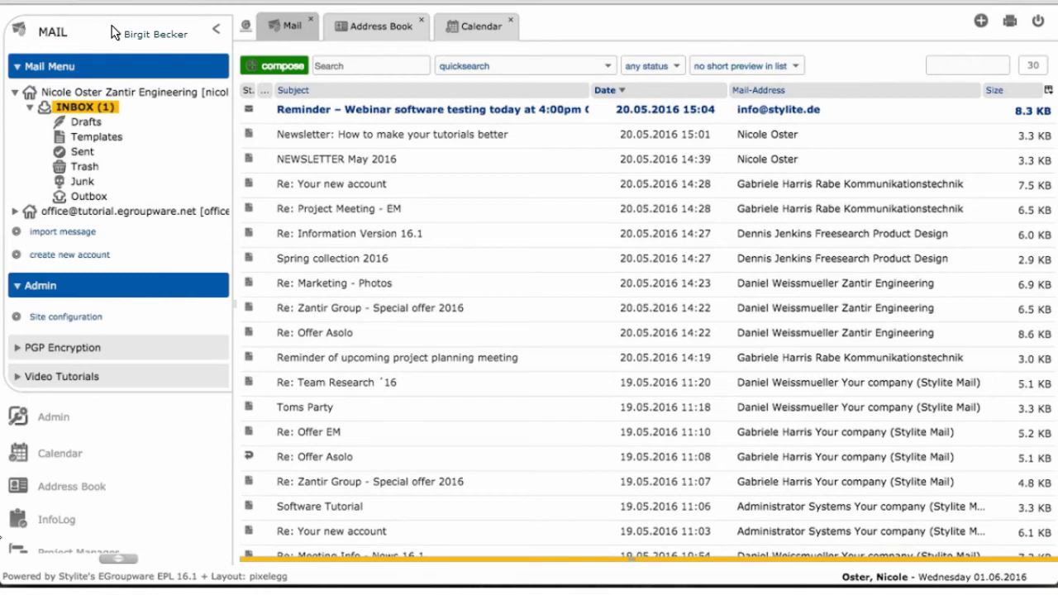
pyautogui.moveTo(114, 32); pyautogui.dragTo(353, 30)
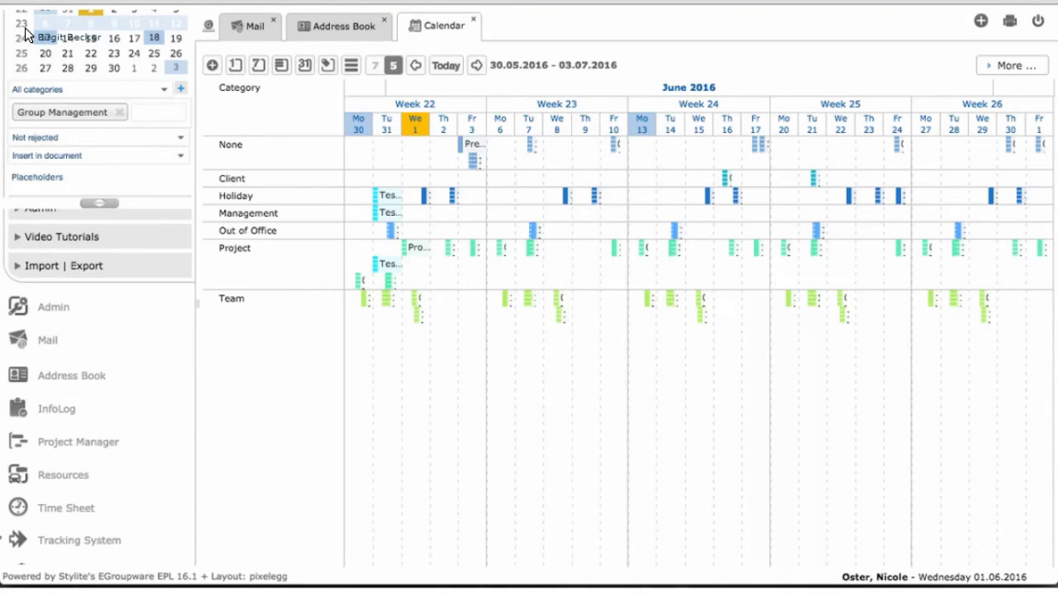
# - Show the calendar's Week 22 view, 30 May – 3 June 2016, with each weekday's appointments
pyautogui.moveTo(25, 34); pyautogui.dragTo(637, 61)
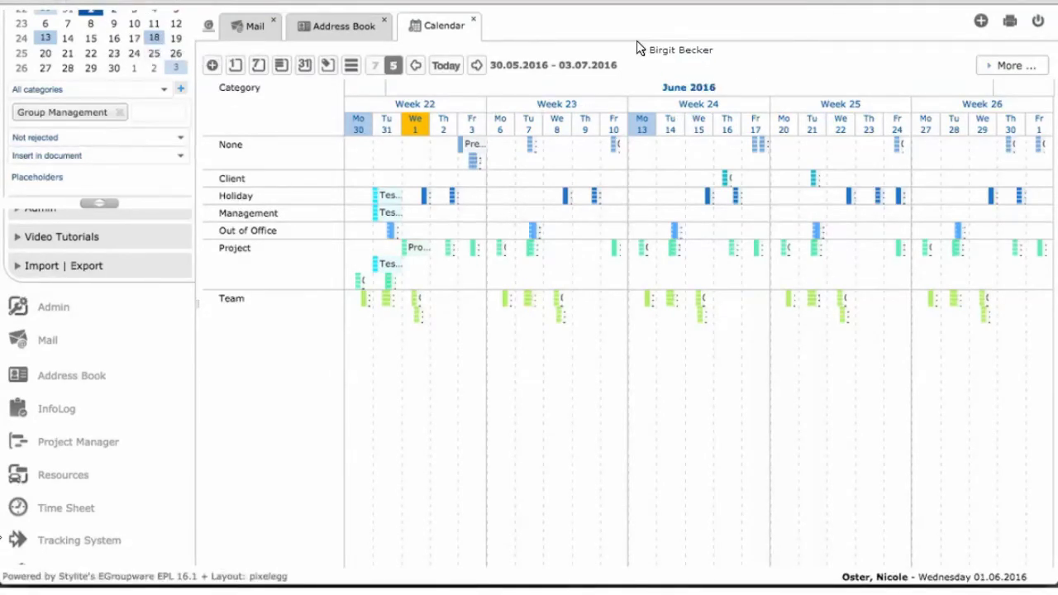
pyautogui.click(259, 66)
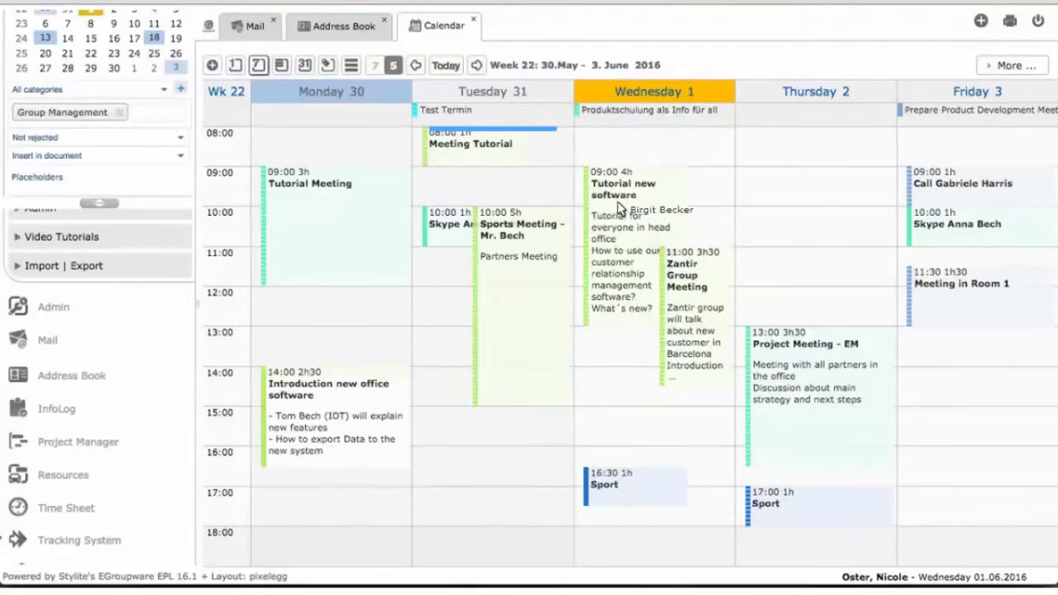
pyautogui.moveTo(626, 200)
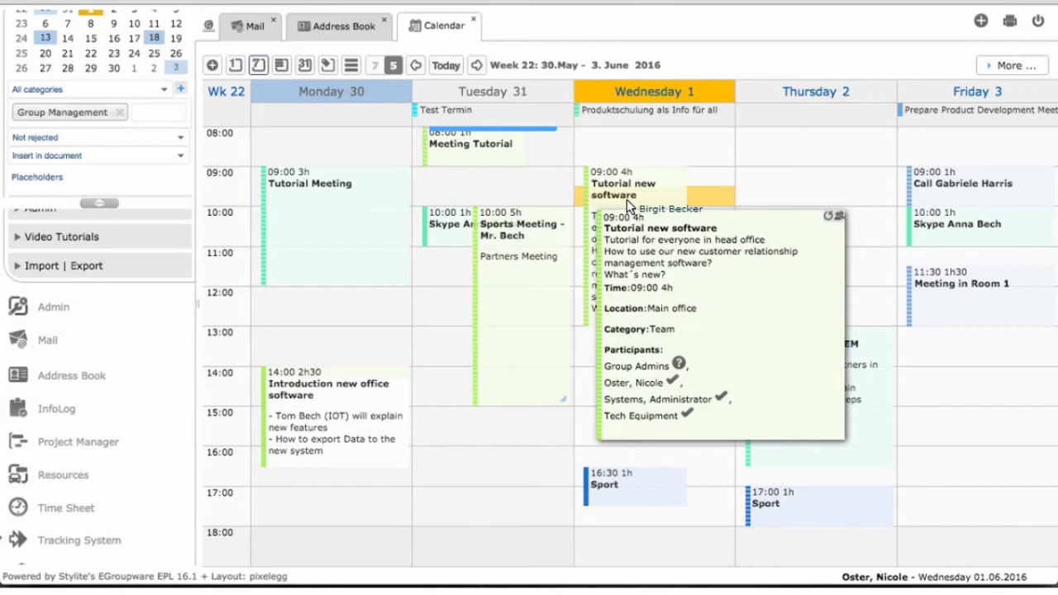
pyautogui.rightClick(627, 199)
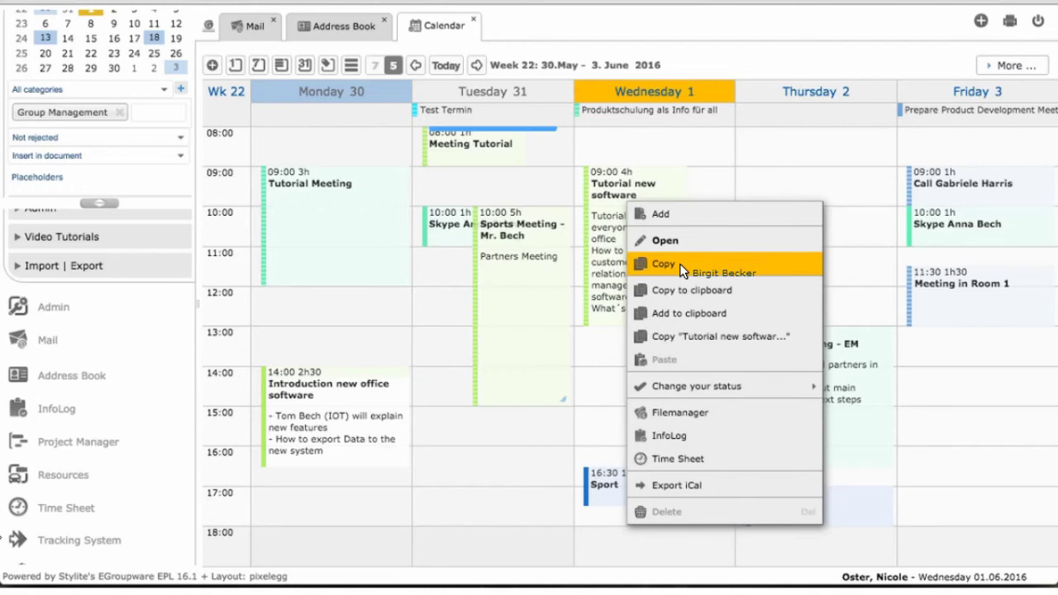
pyautogui.click(683, 265)
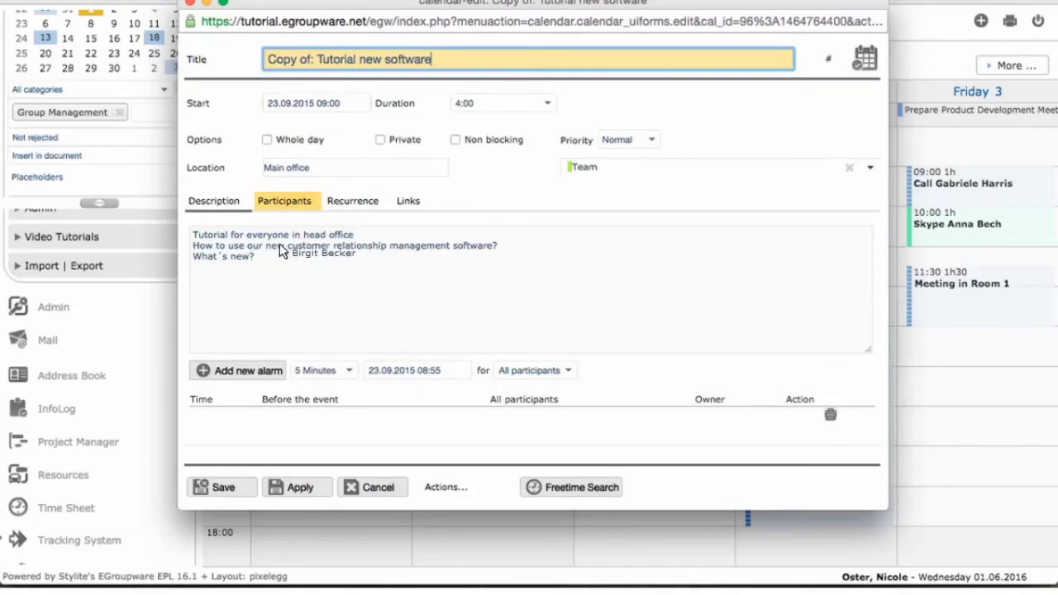
pyautogui.moveTo(289, 258); pyautogui.dragTo(305, 111)
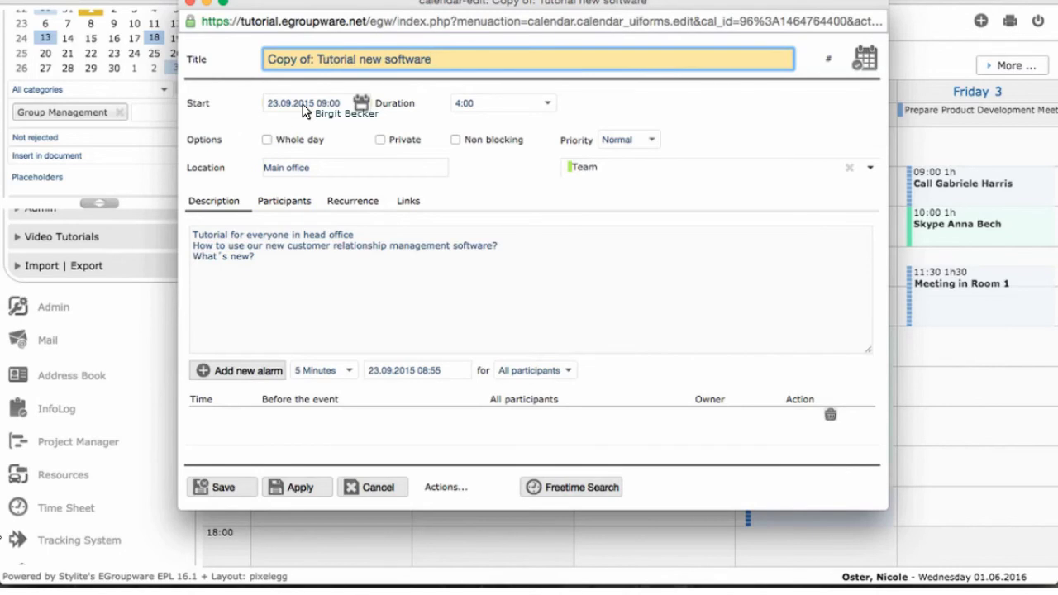
pyautogui.moveTo(304, 110); pyautogui.dragTo(428, 322)
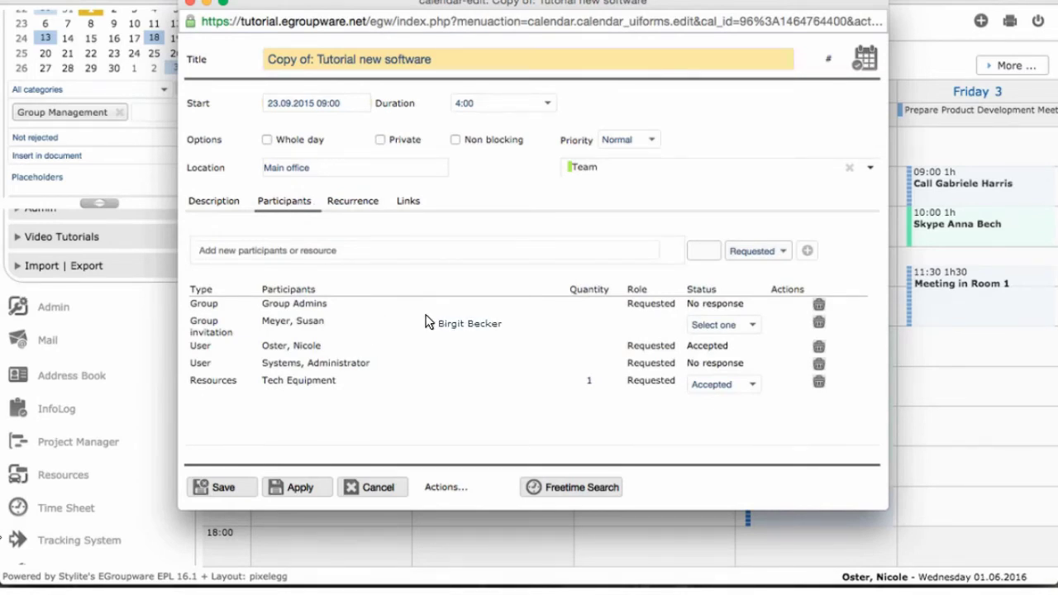
pyautogui.moveTo(428, 321); pyautogui.dragTo(378, 490)
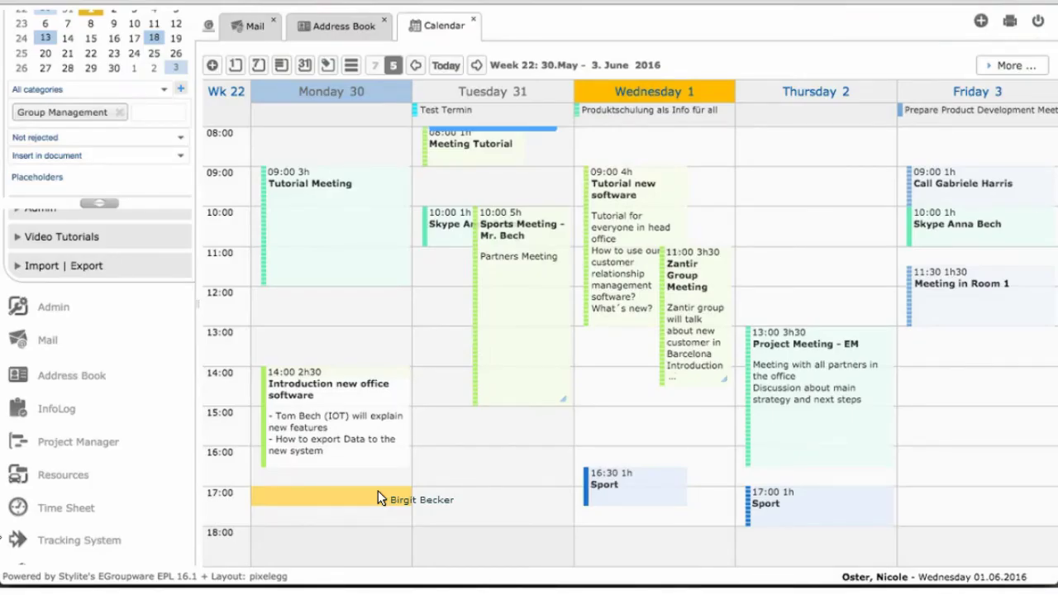
pyautogui.moveTo(378, 490); pyautogui.dragTo(607, 244)
pyautogui.rightClick(609, 242)
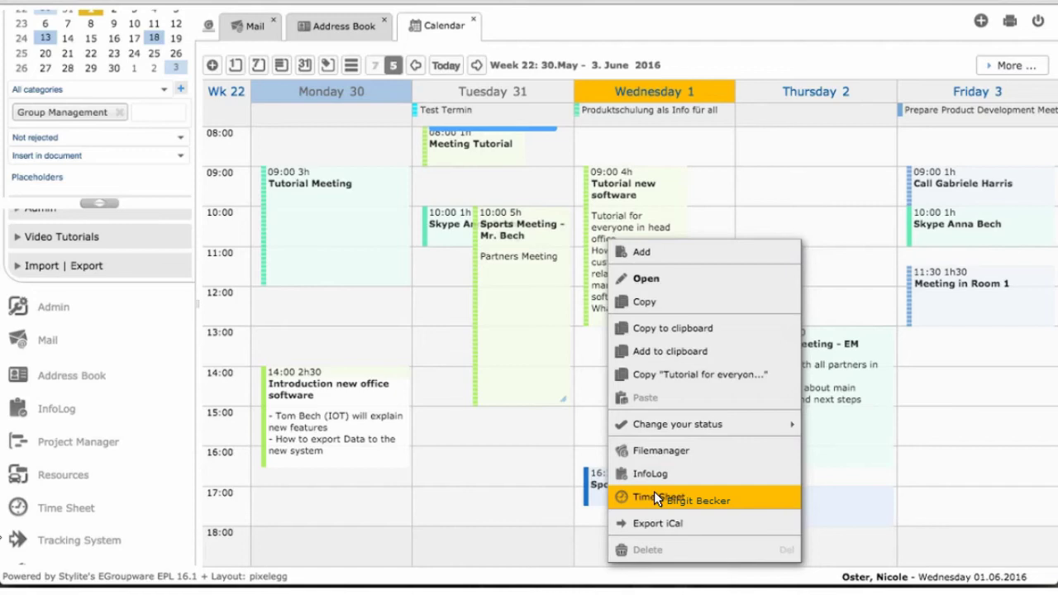
pyautogui.click(654, 494)
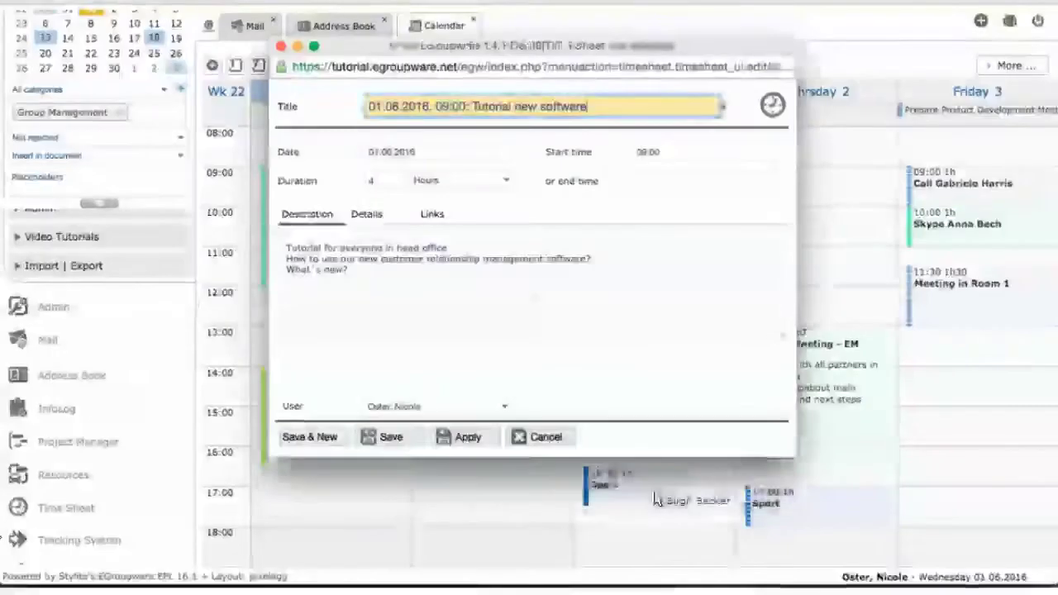
pyautogui.click(381, 185)
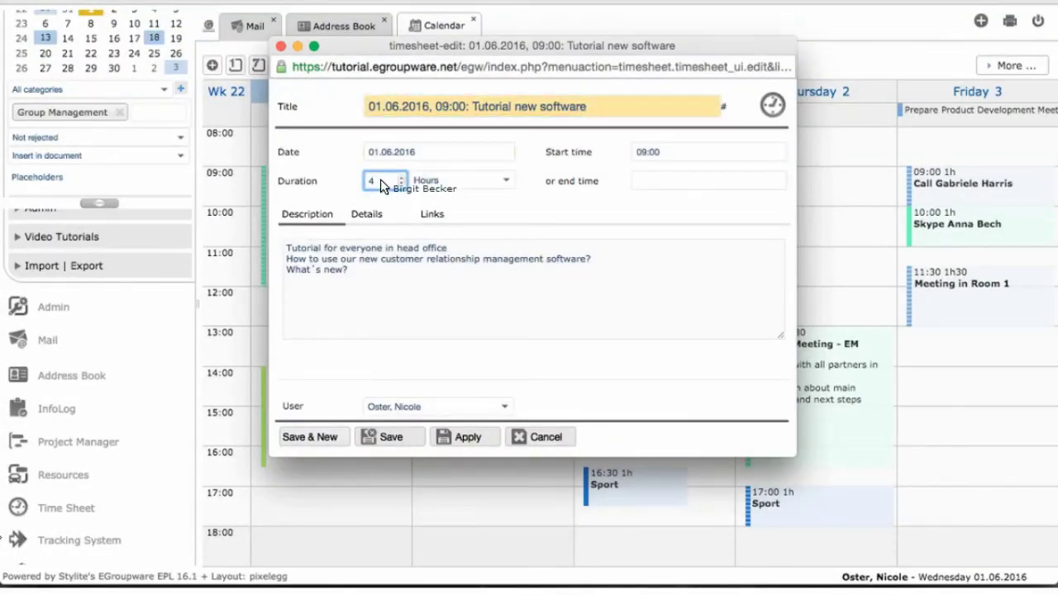
pyautogui.press('BackSpace')
pyautogui.write('3')
pyautogui.click(368, 217)
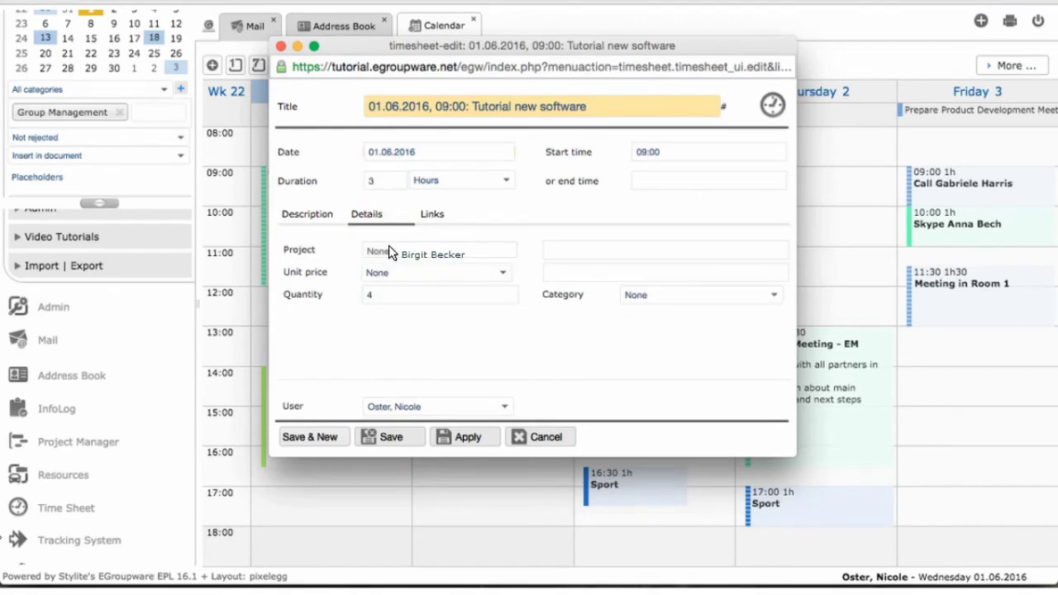
pyautogui.moveTo(389, 252); pyautogui.dragTo(530, 431)
pyautogui.click(531, 432)
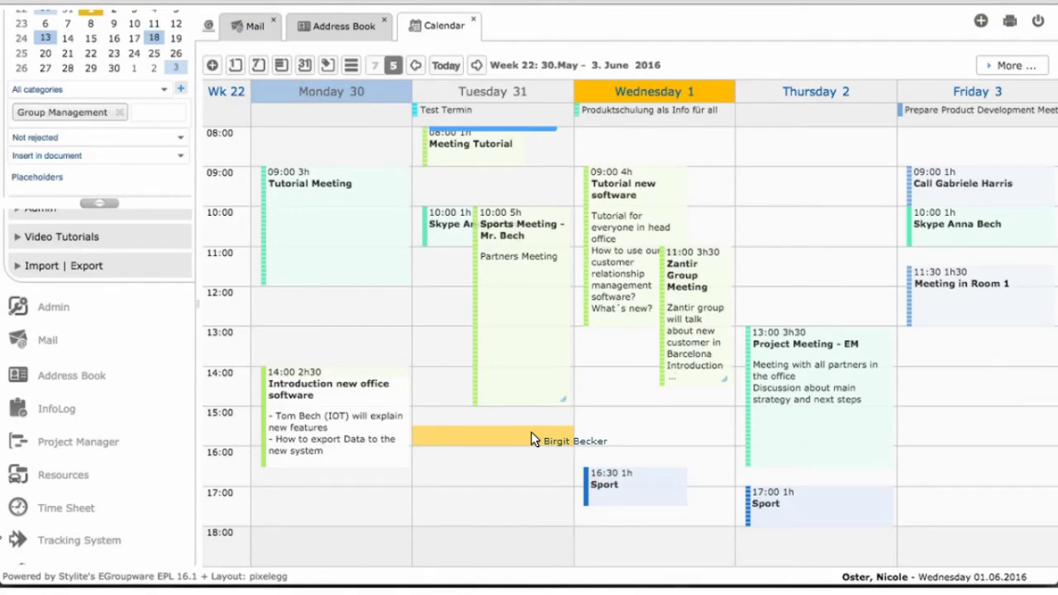
pyautogui.moveTo(531, 432); pyautogui.dragTo(936, 291)
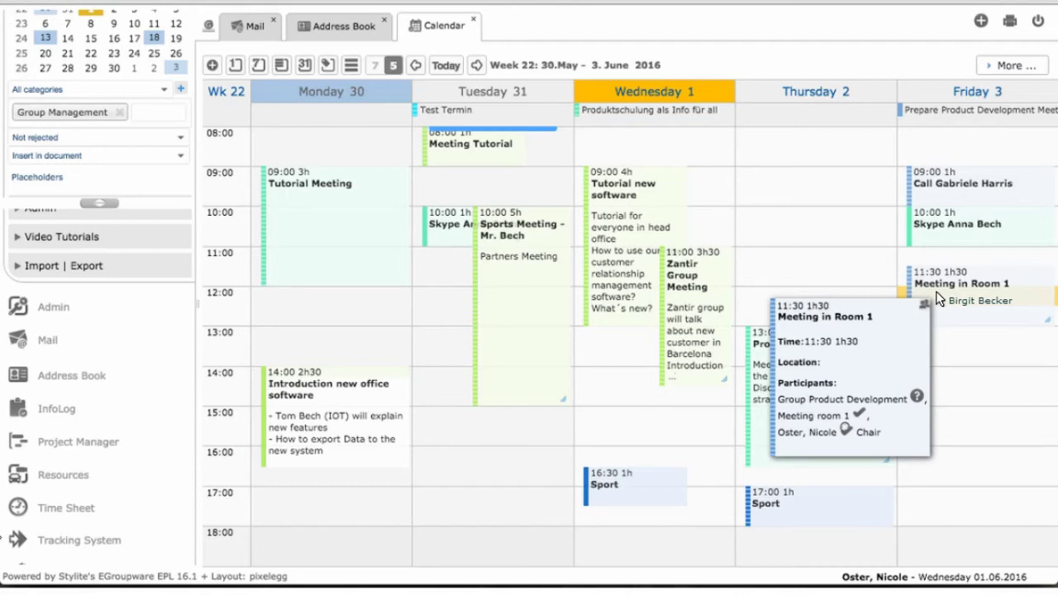
# - Drag Test Meeting from Friday to Tuesday 28 June at 12:00 in Week 26
pyautogui.moveTo(936, 291); pyautogui.dragTo(74, 6)
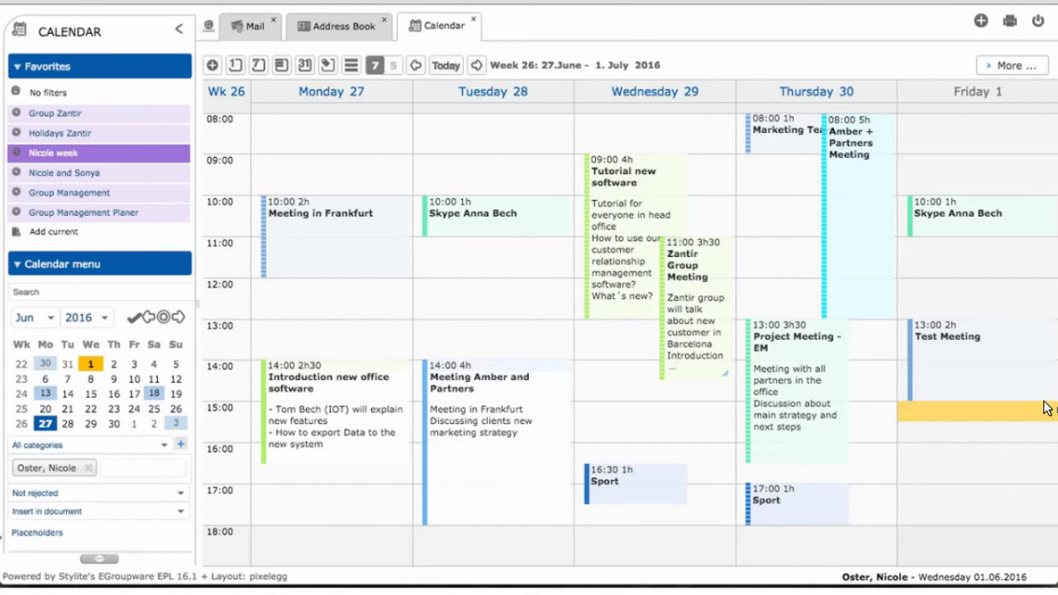
pyautogui.moveTo(1043, 408); pyautogui.dragTo(451, 214)
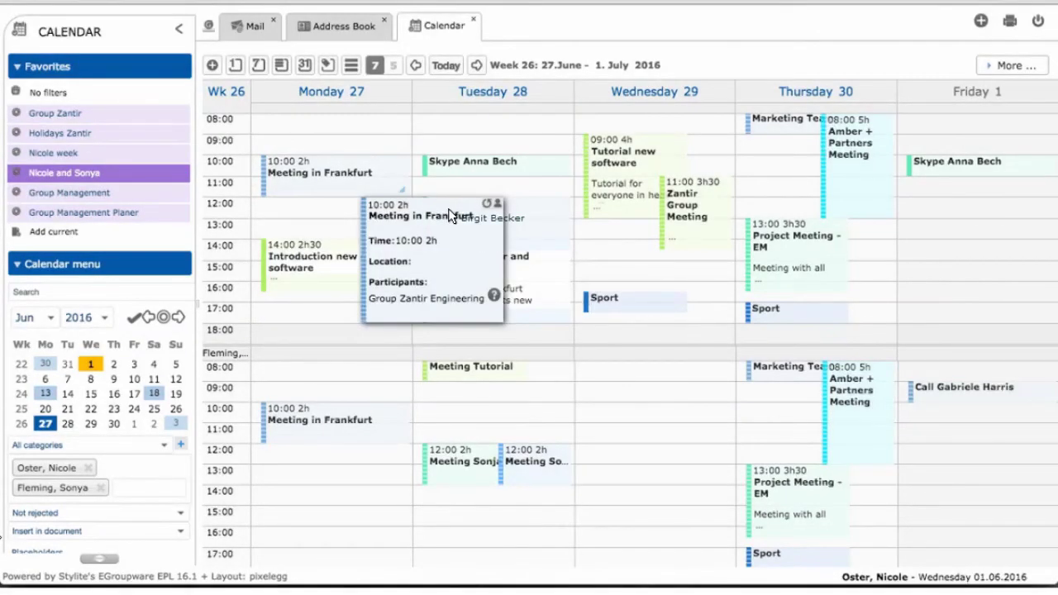
# - Drop the meeting into the second user's Tuesday row and invite that user rather than reassigning
pyautogui.moveTo(448, 215); pyautogui.dragTo(501, 418)
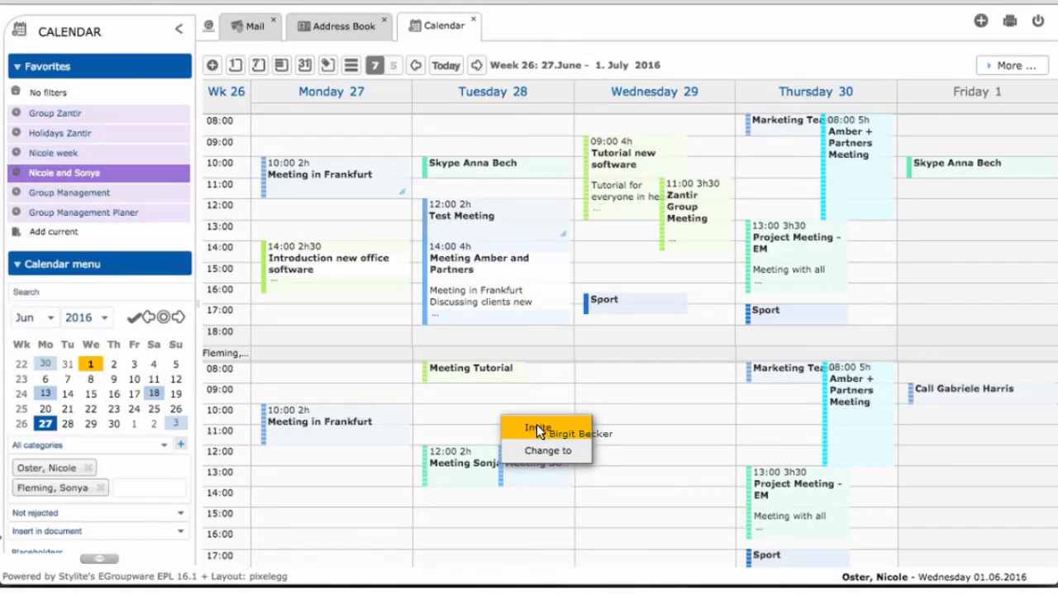
pyautogui.click(539, 429)
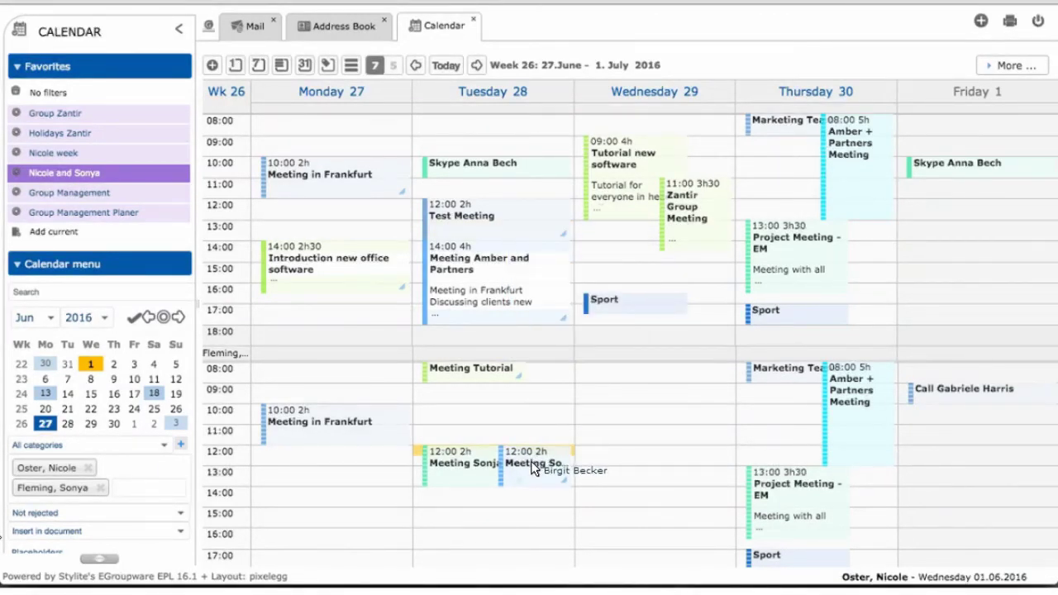
pyautogui.moveTo(533, 470)
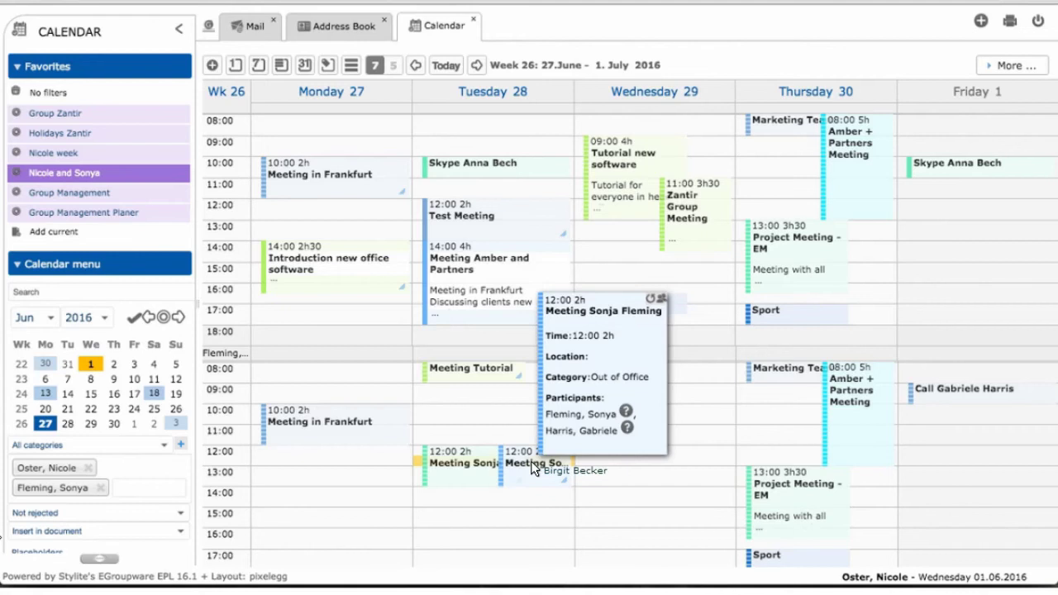
# - Return to the current week and open the all-day 'Produktschulung als Info für all' event on 1 June
pyautogui.moveTo(533, 469); pyautogui.dragTo(620, 109)
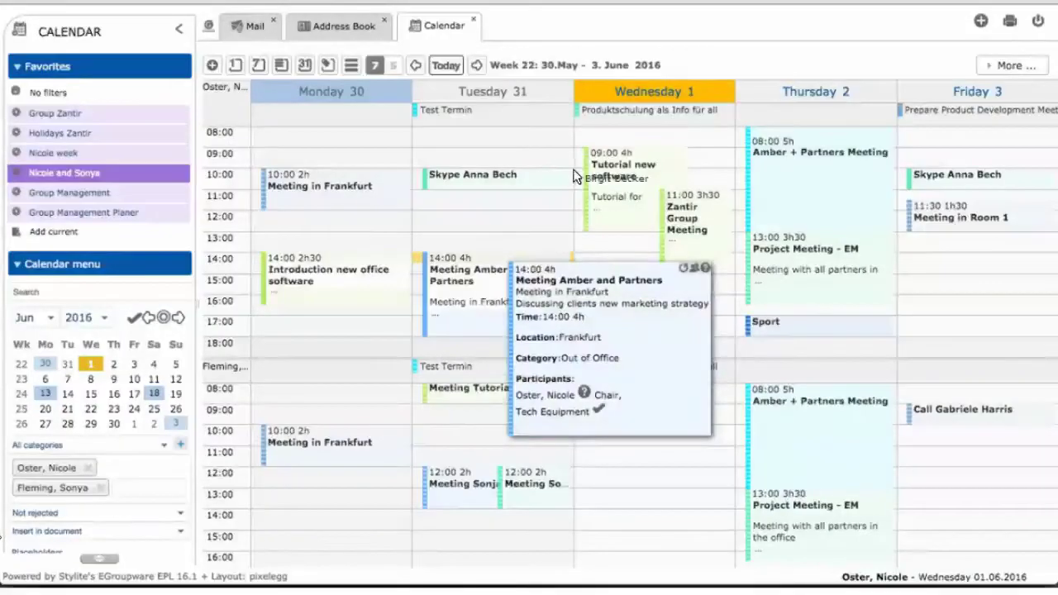
pyautogui.moveTo(586, 166); pyautogui.dragTo(591, 121)
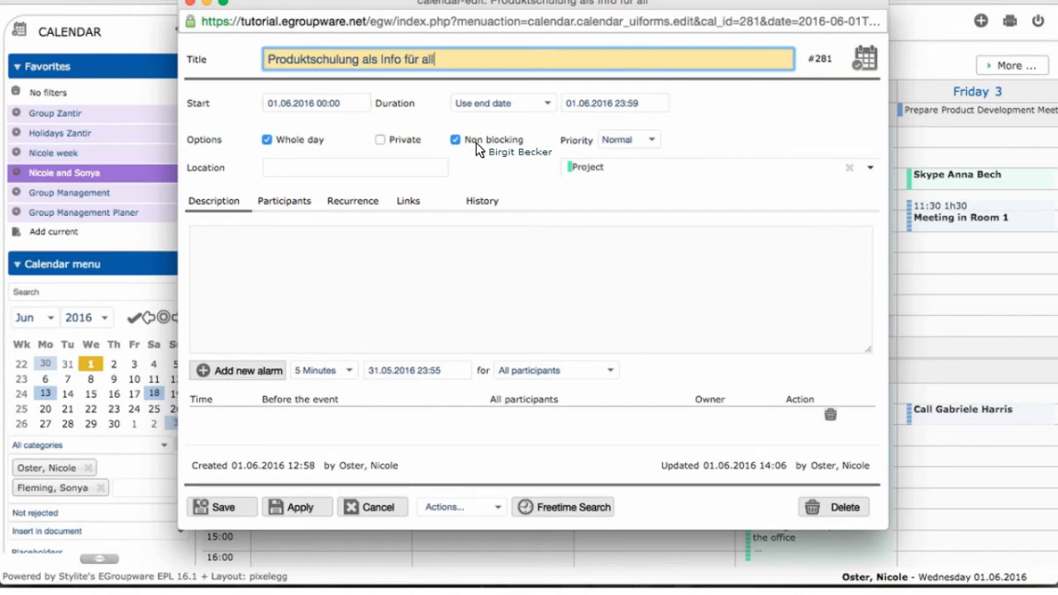
# - Try the Holiday and Out of Office categories, finally setting the event category to Management
pyautogui.click(612, 167)
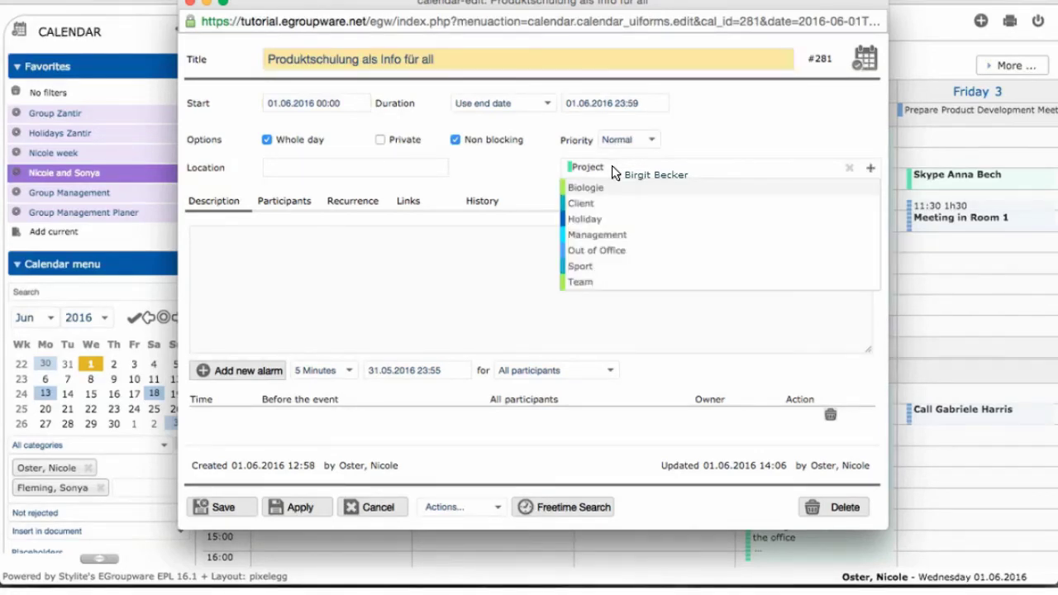
pyautogui.click(610, 219)
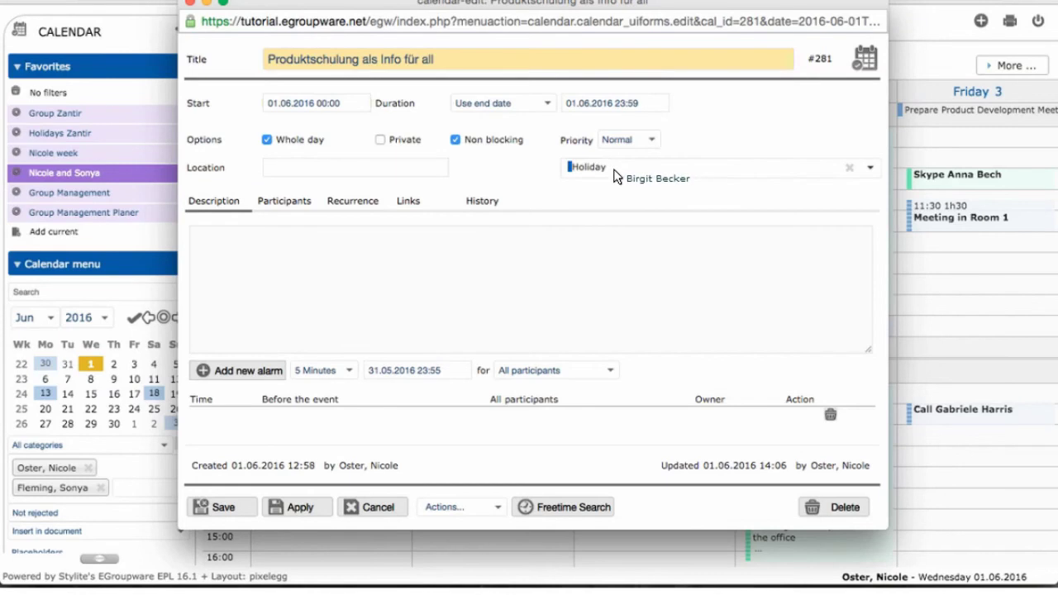
pyautogui.click(613, 238)
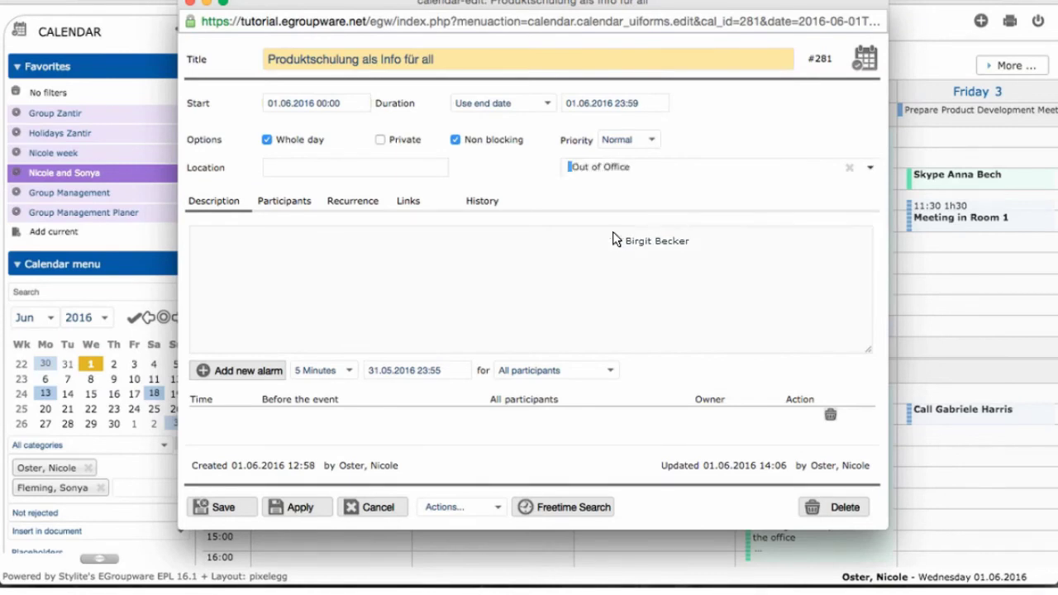
pyautogui.click(617, 167)
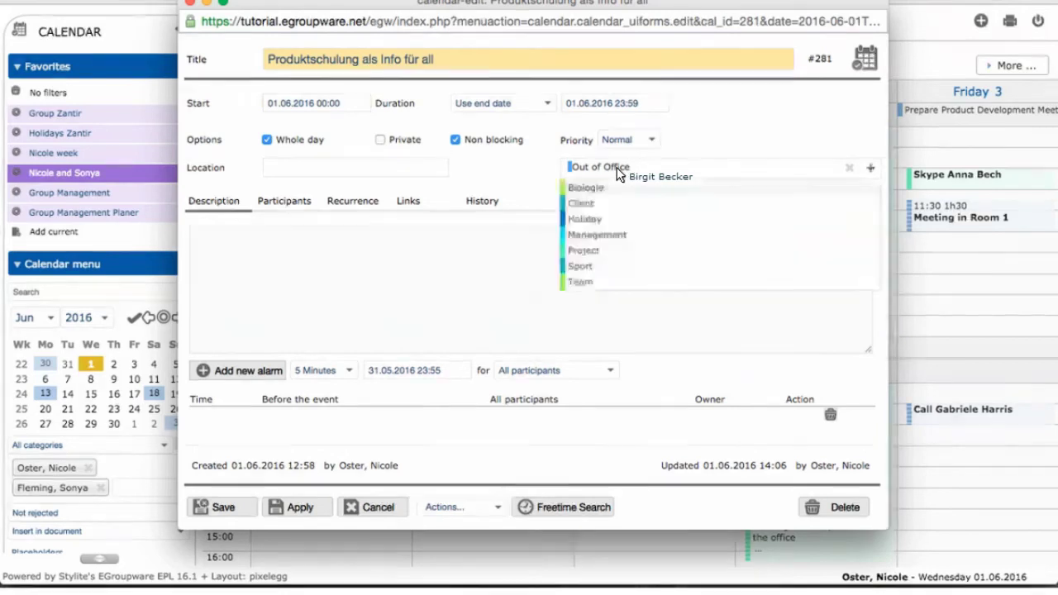
pyautogui.click(603, 236)
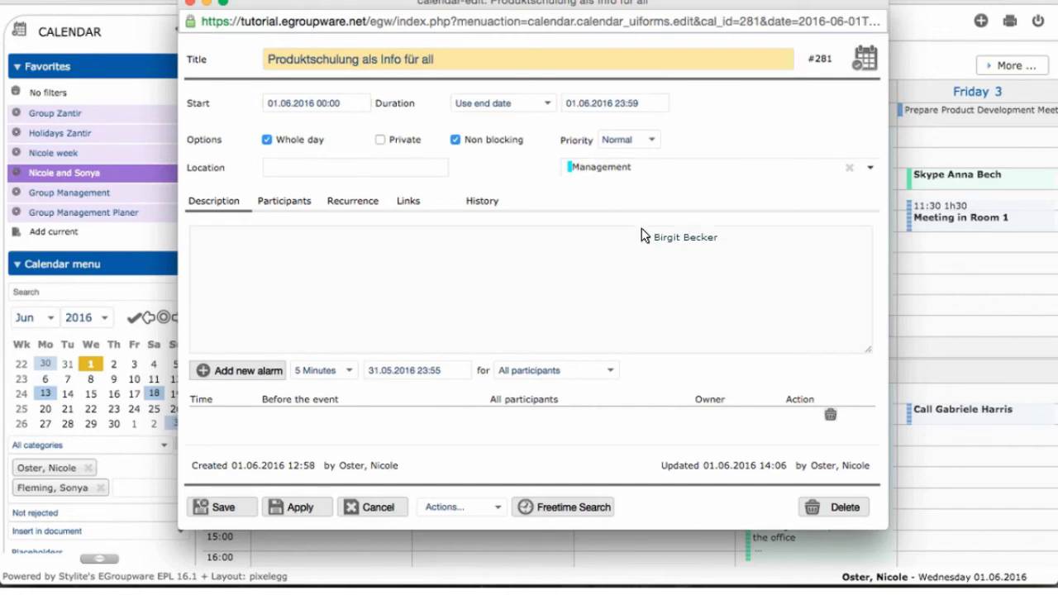
# - Enable multiple categories and add Out of Office alongside Management
pyautogui.click(868, 170)
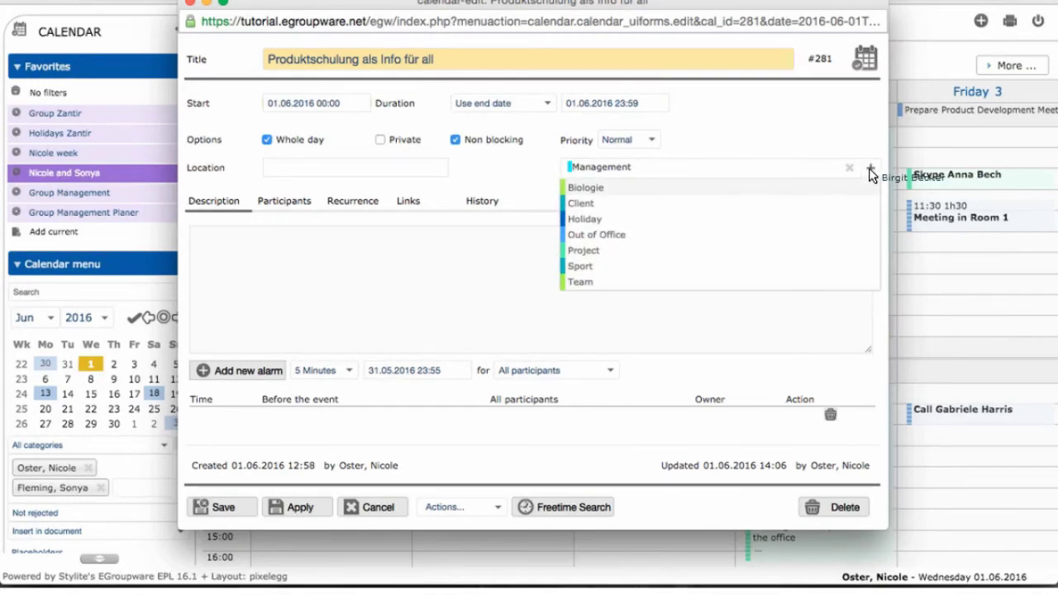
pyautogui.click(869, 168)
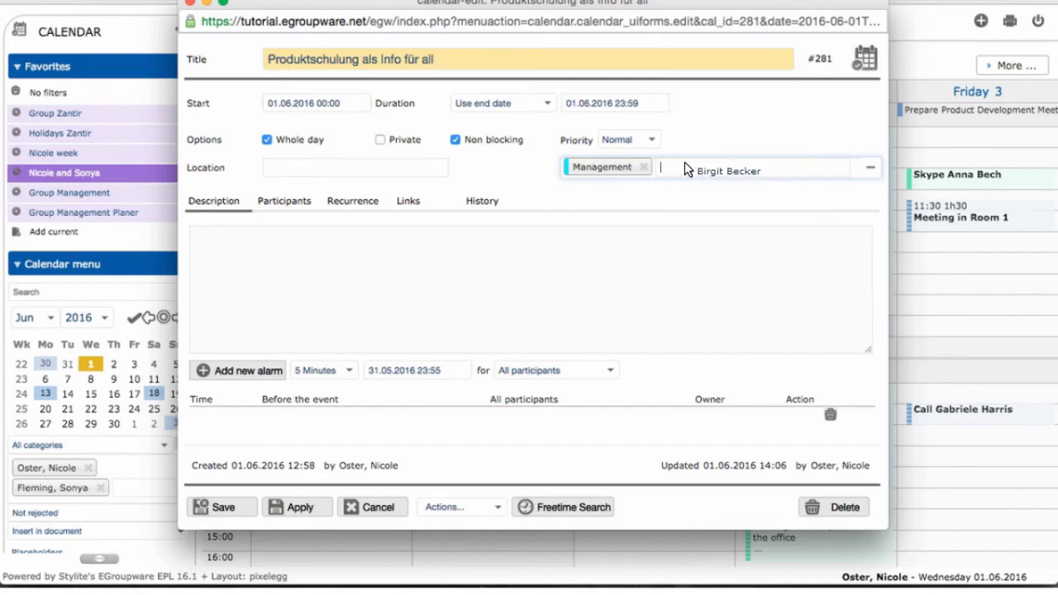
pyautogui.click(690, 169)
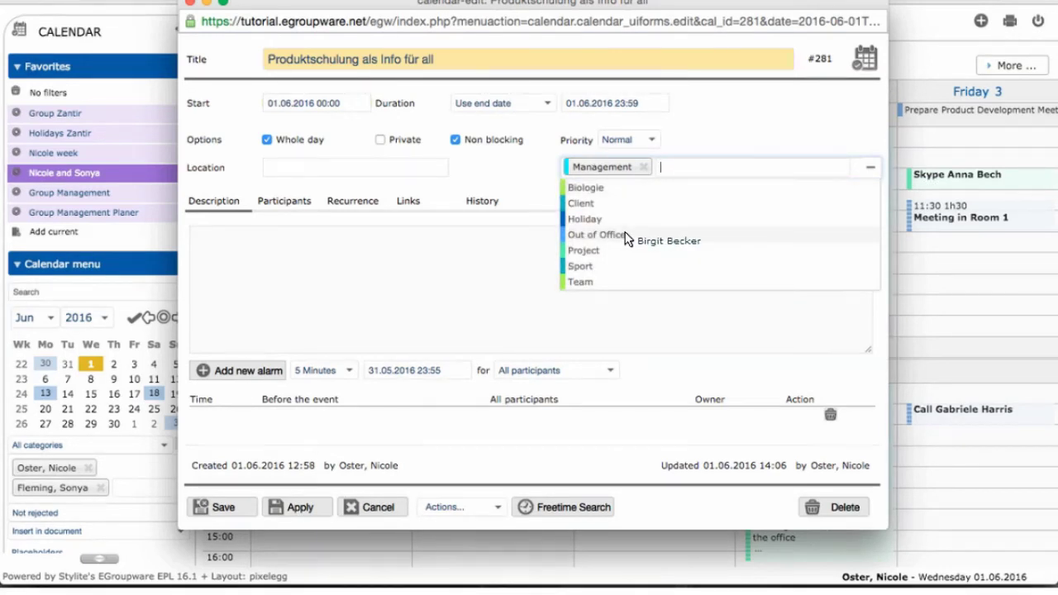
pyautogui.click(595, 235)
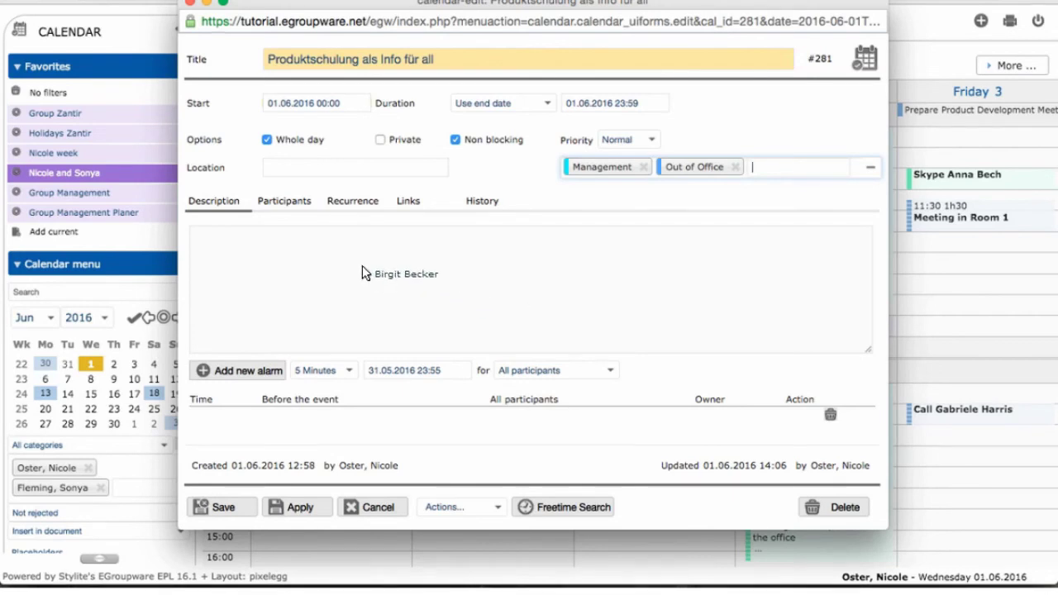
# - Show the Participants list and search the address book for 'stylite' as a new participant
pyautogui.moveTo(345, 262); pyautogui.dragTo(247, 249)
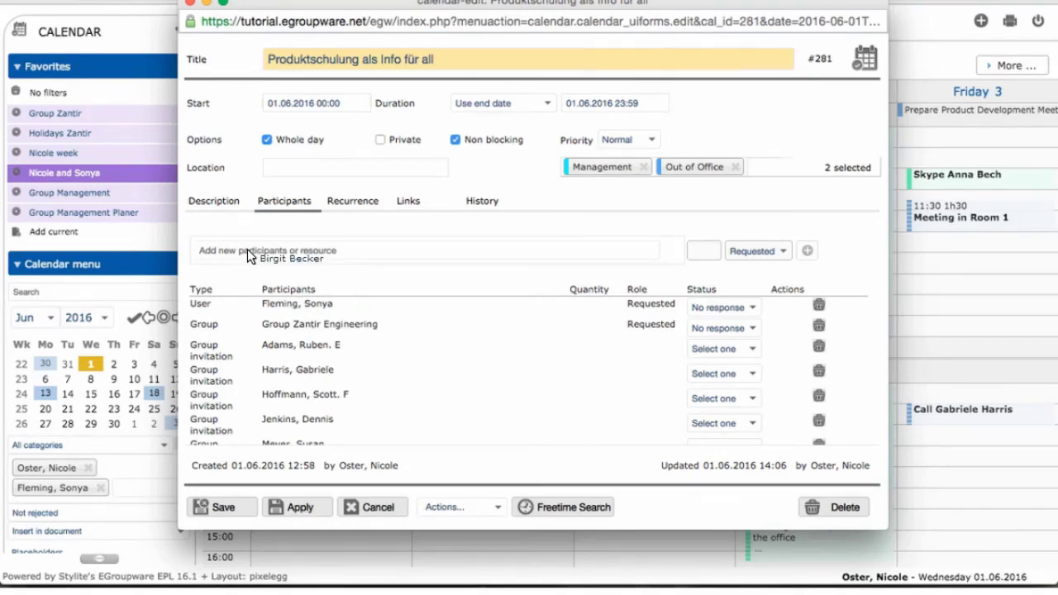
pyautogui.moveTo(247, 249); pyautogui.dragTo(248, 249)
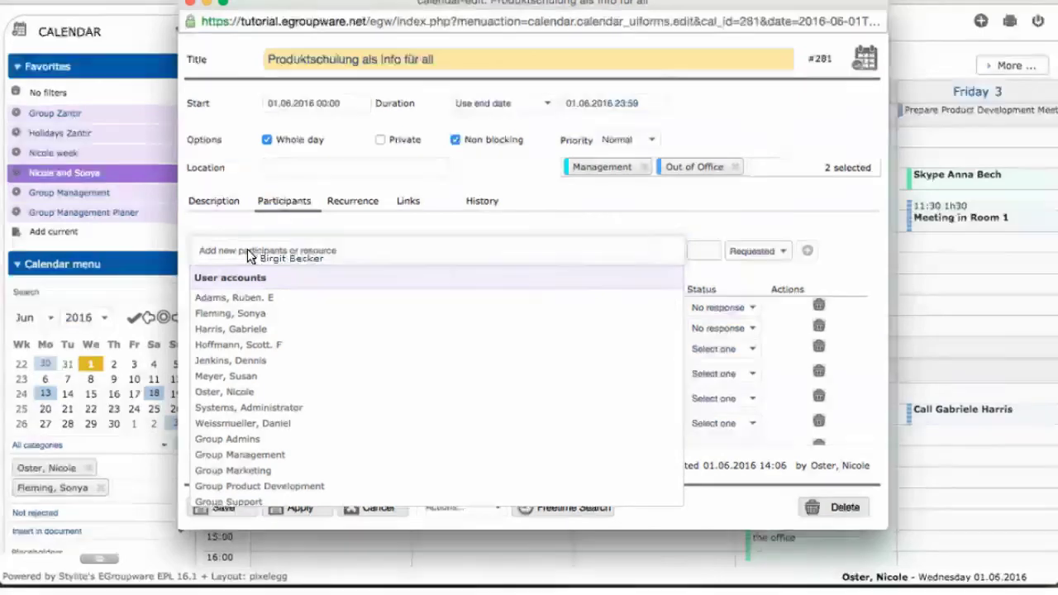
pyautogui.write('stylit')
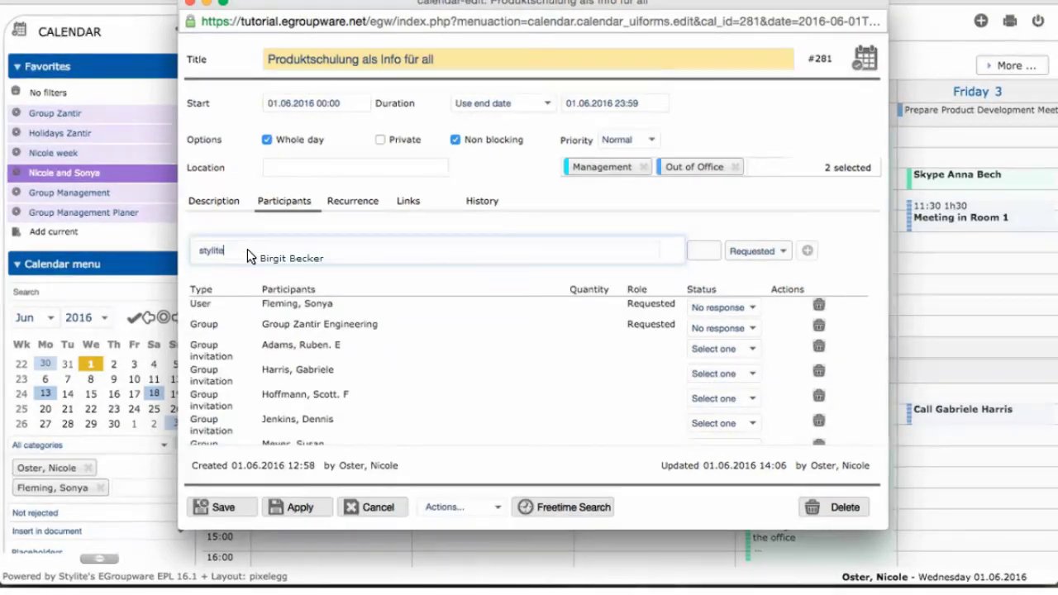
pyautogui.write('e')
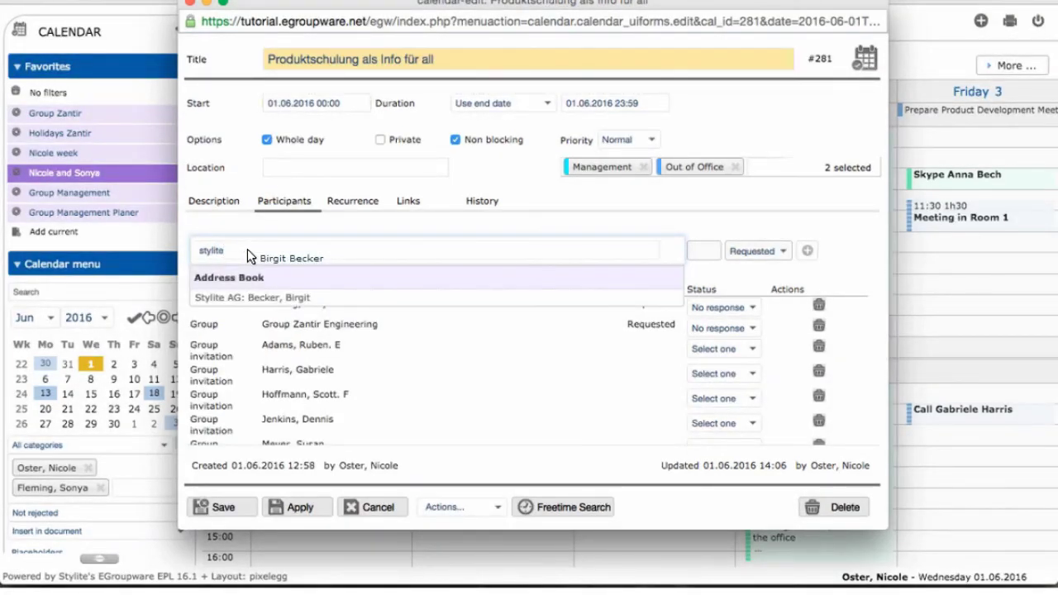
# - Choose the Stylite AG contact and enter a company e-mail address as participants
pyautogui.click(247, 297)
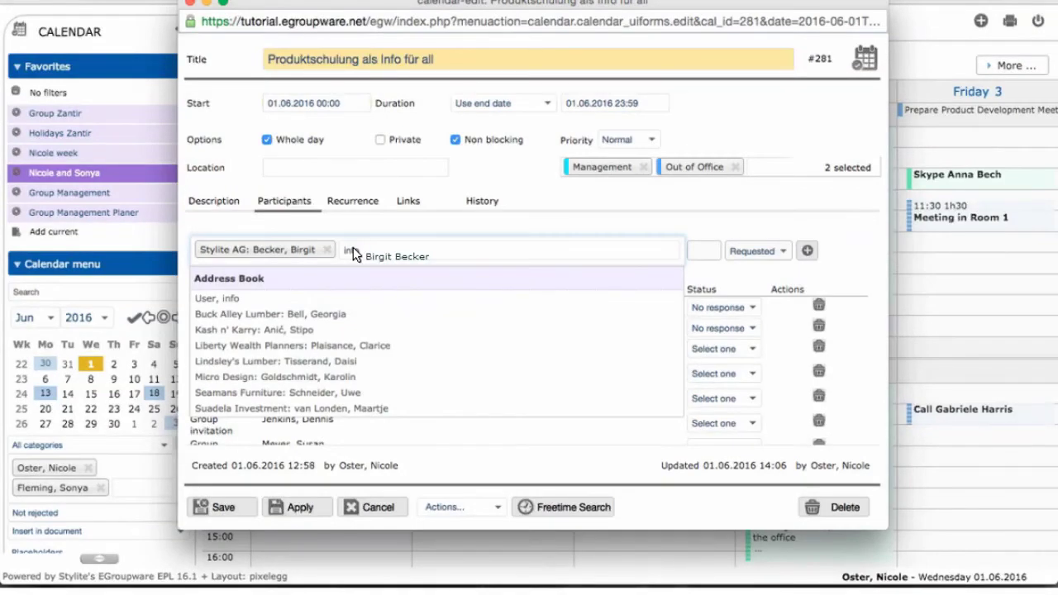
pyautogui.press('Return')
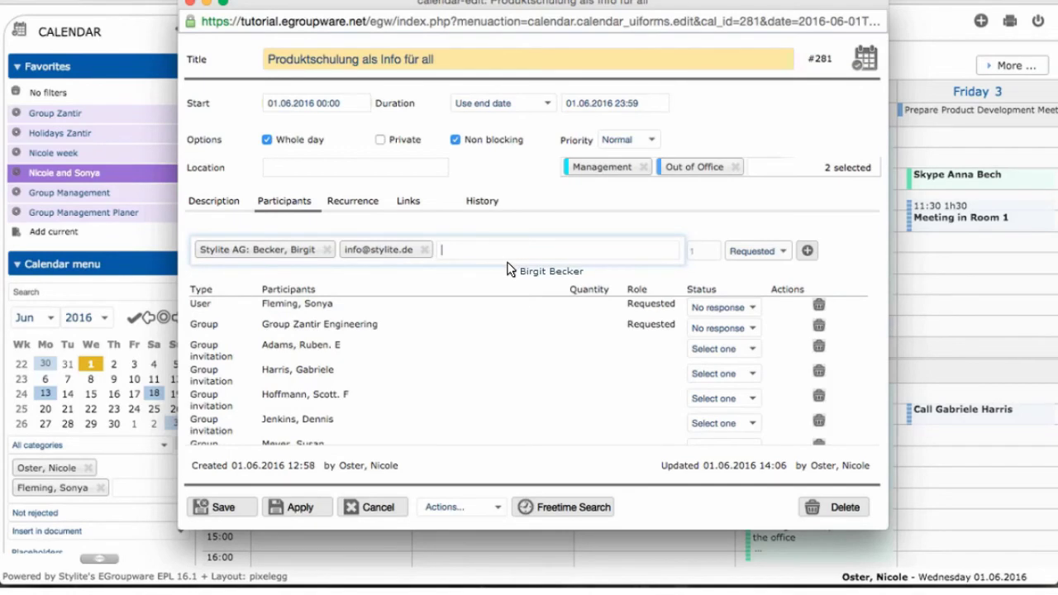
# - Search 'meet', pick Meeting room 1 (20 persons), and add the chosen participants to the event
pyautogui.write('meet')
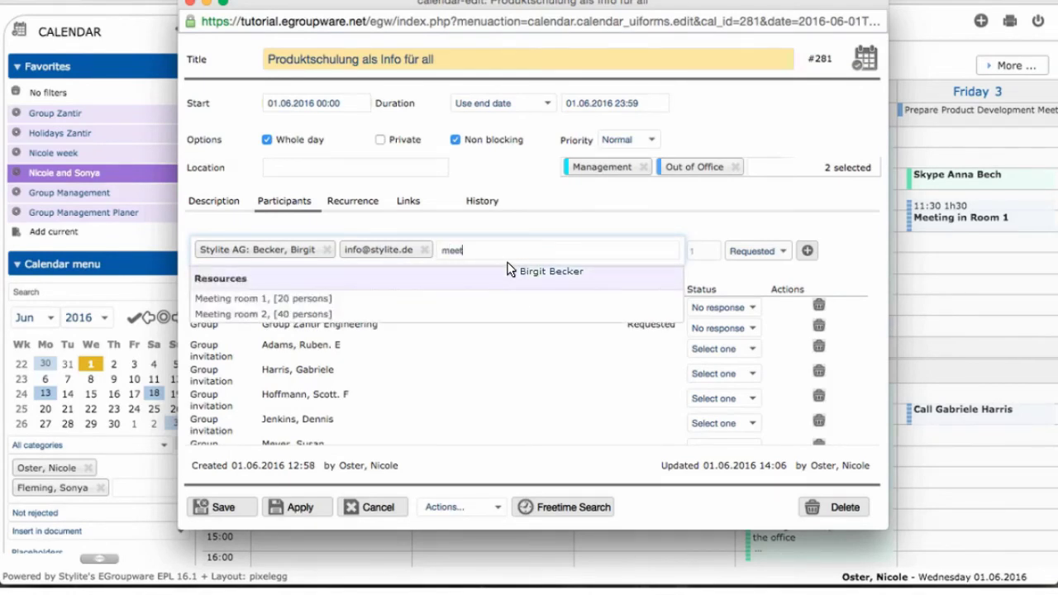
pyautogui.click(330, 297)
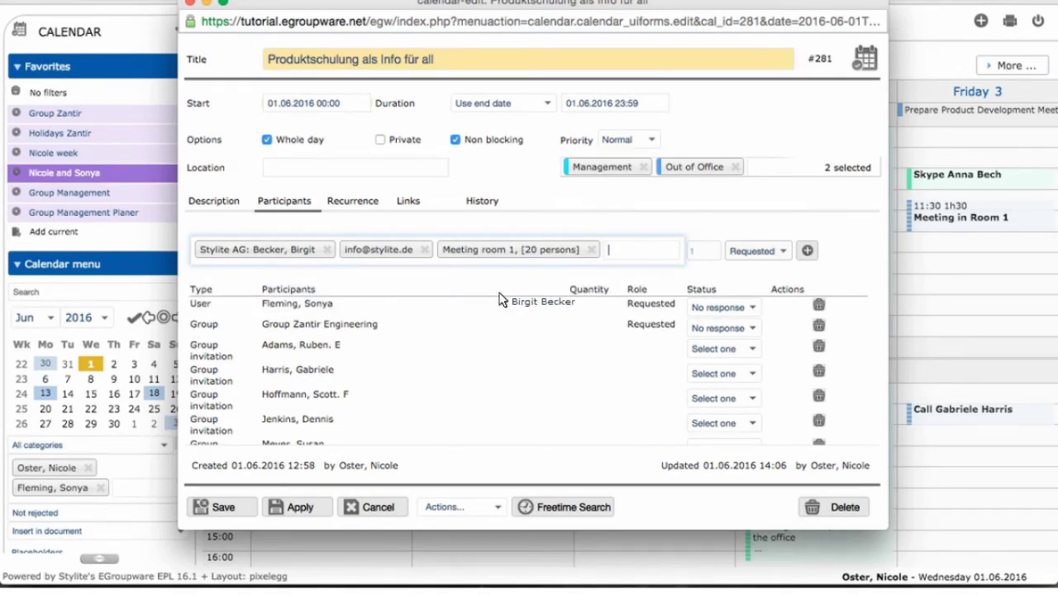
pyautogui.click(808, 252)
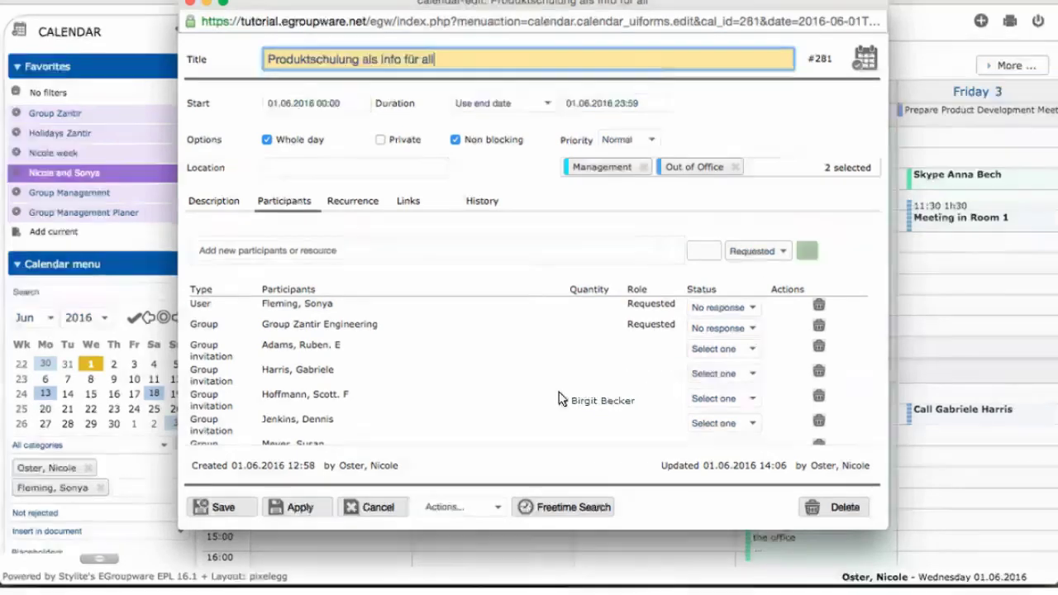
pyautogui.scroll(-3, 560, 398)
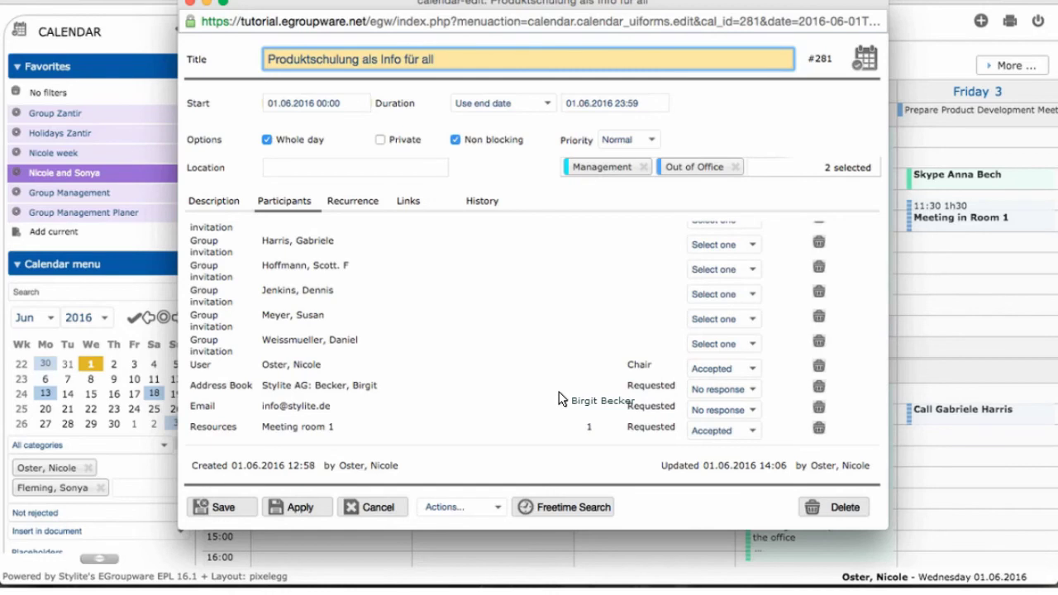
pyautogui.moveTo(560, 399); pyautogui.dragTo(120, 482)
pyautogui.moveTo(120, 489); pyautogui.dragTo(374, 510)
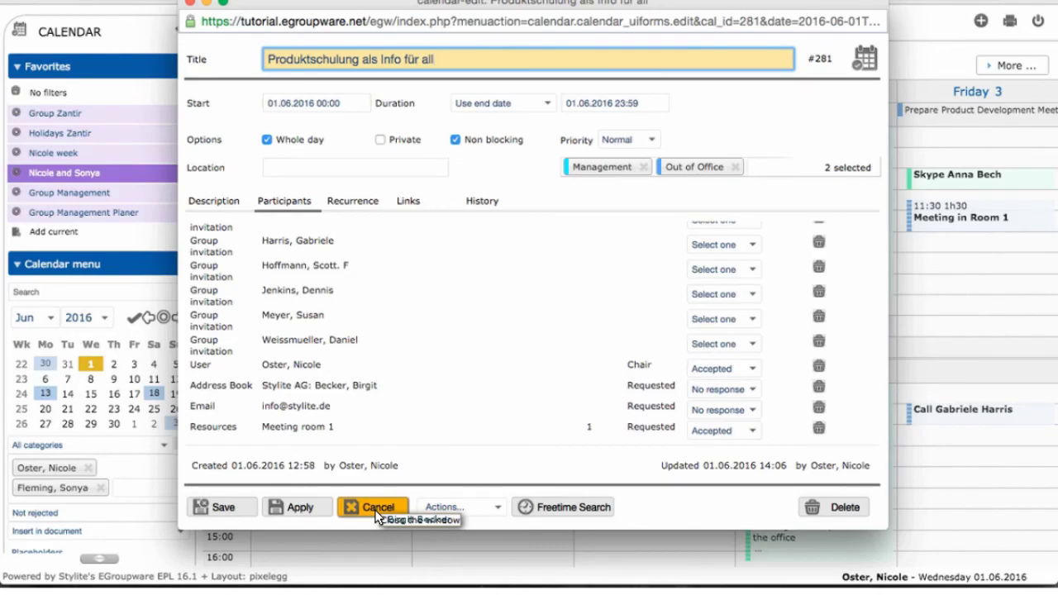
# - Cancel the Produktschulung edits, then open Test Termin and close it without changes
pyautogui.click(377, 508)
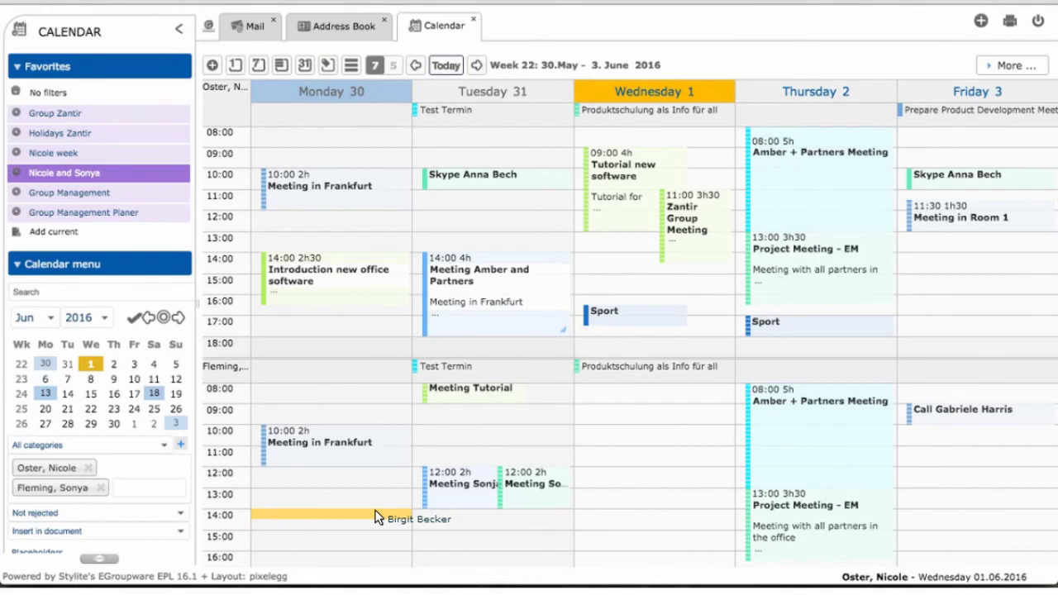
pyautogui.moveTo(377, 515); pyautogui.dragTo(612, 251)
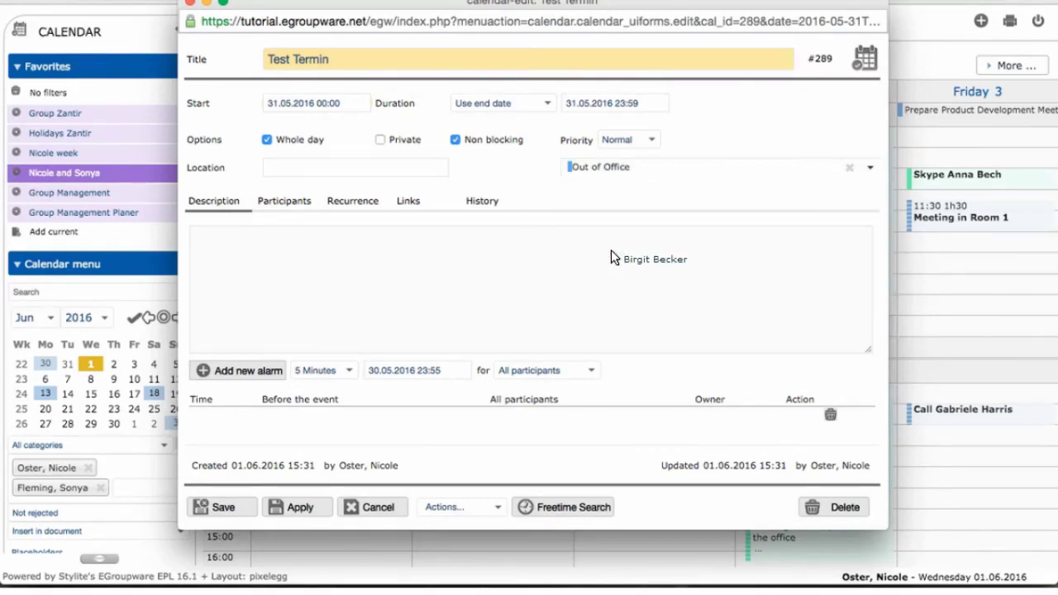
pyautogui.moveTo(612, 252); pyautogui.dragTo(471, 349)
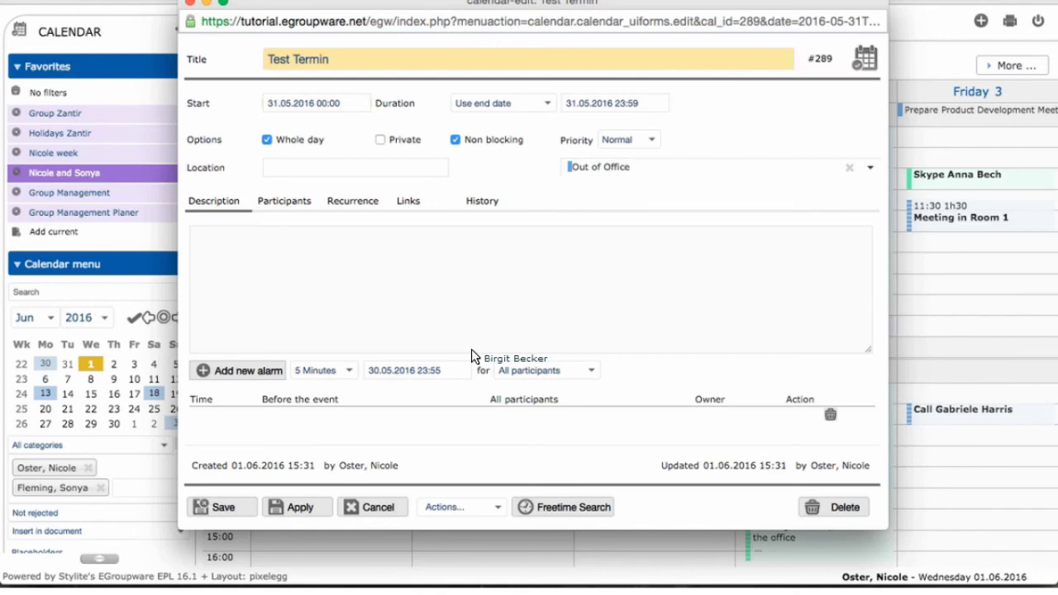
pyautogui.moveTo(472, 350); pyautogui.dragTo(373, 507)
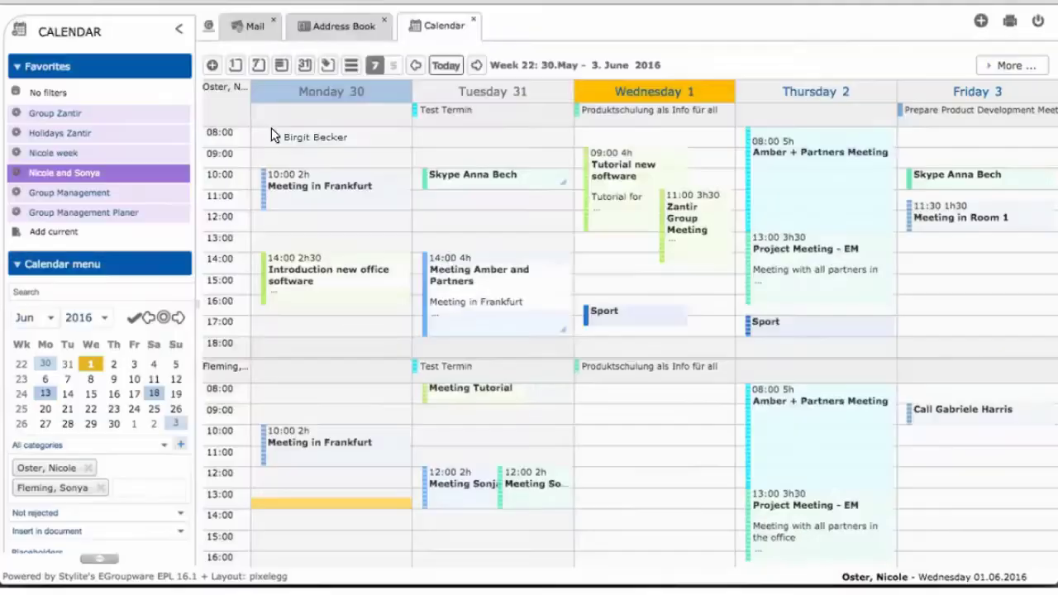
# - Open the category management page and start a new calendar category
pyautogui.click(208, 27)
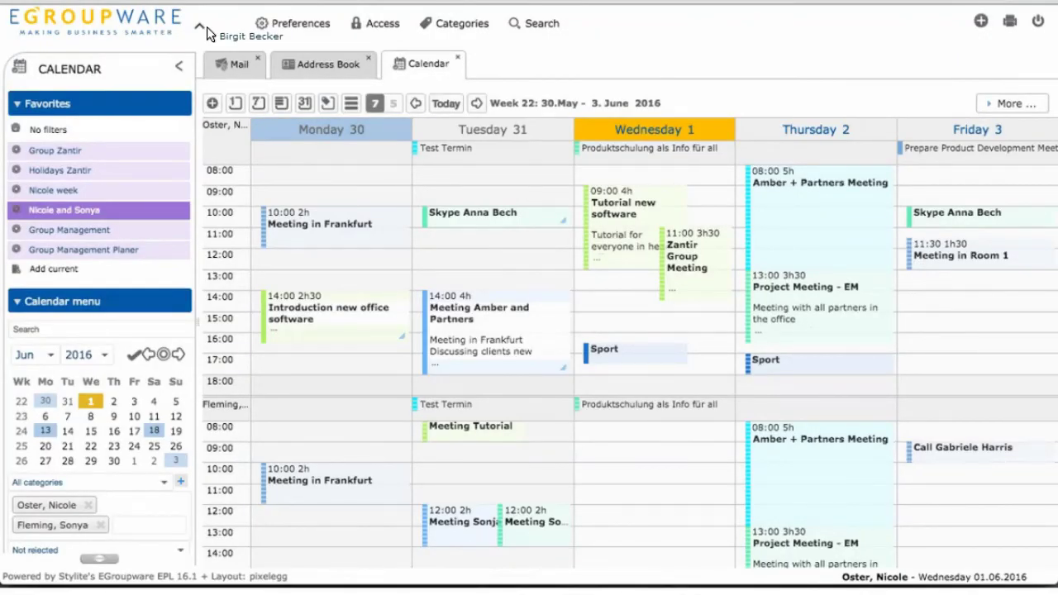
pyautogui.click(459, 27)
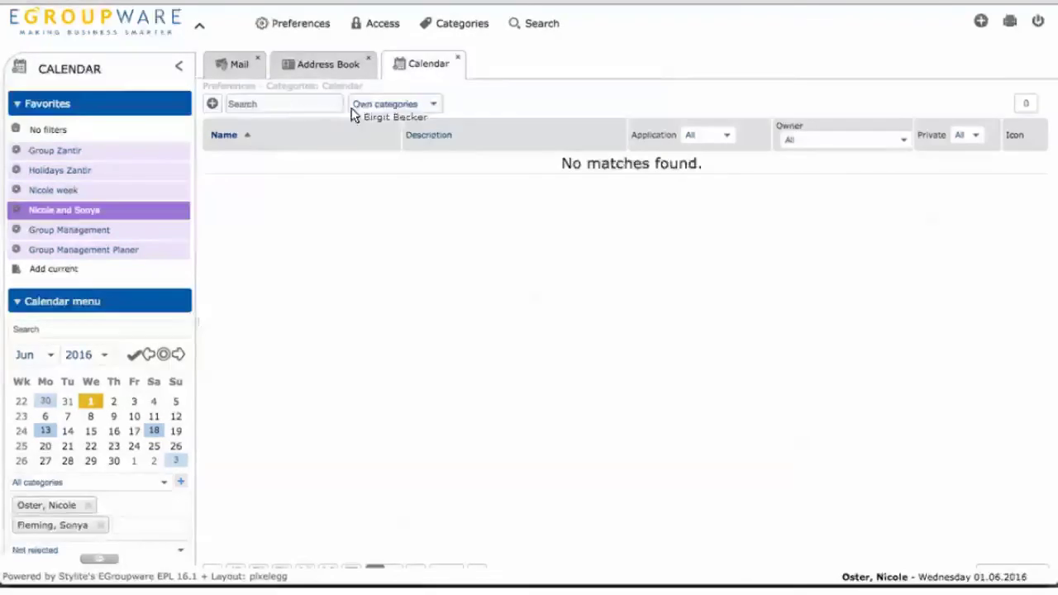
pyautogui.click(212, 105)
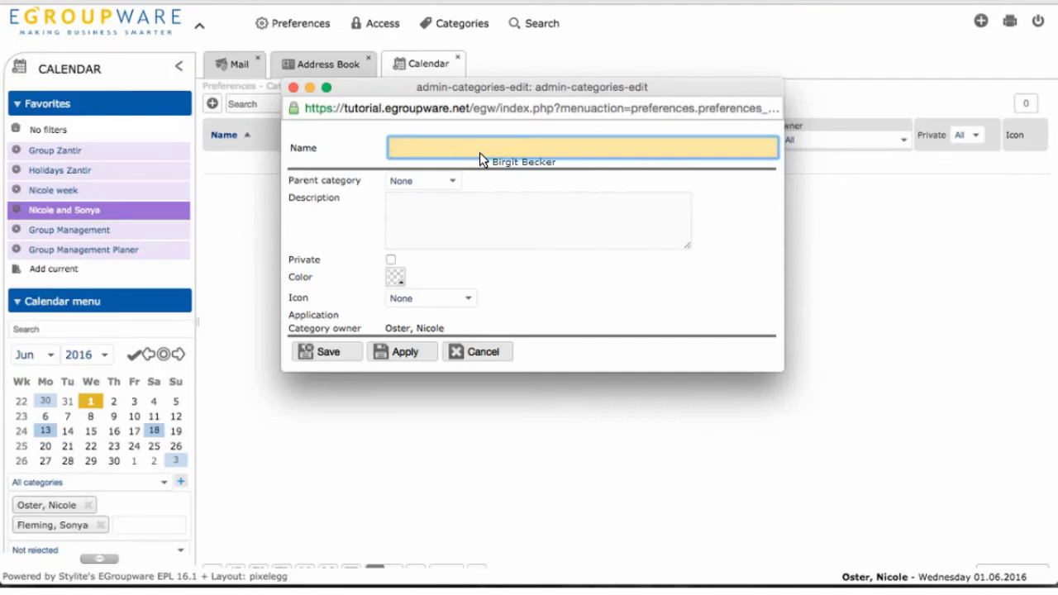
# - Name the category after a colleague, colour it yellow, mark it private, and save
pyautogui.write('privat')
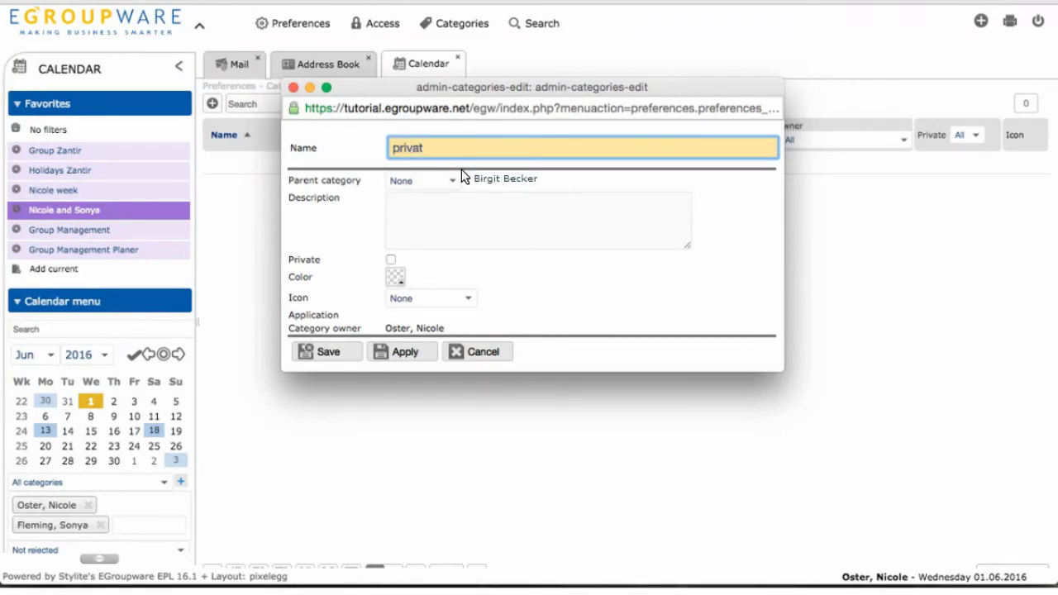
pyautogui.write(' Birg')
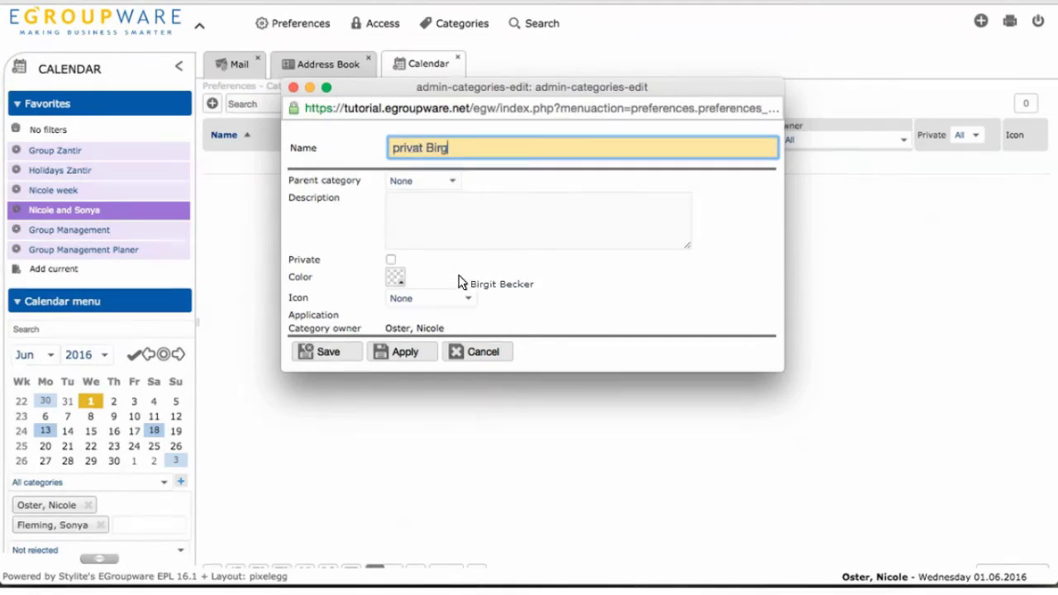
pyautogui.write('it')
pyautogui.click(395, 277)
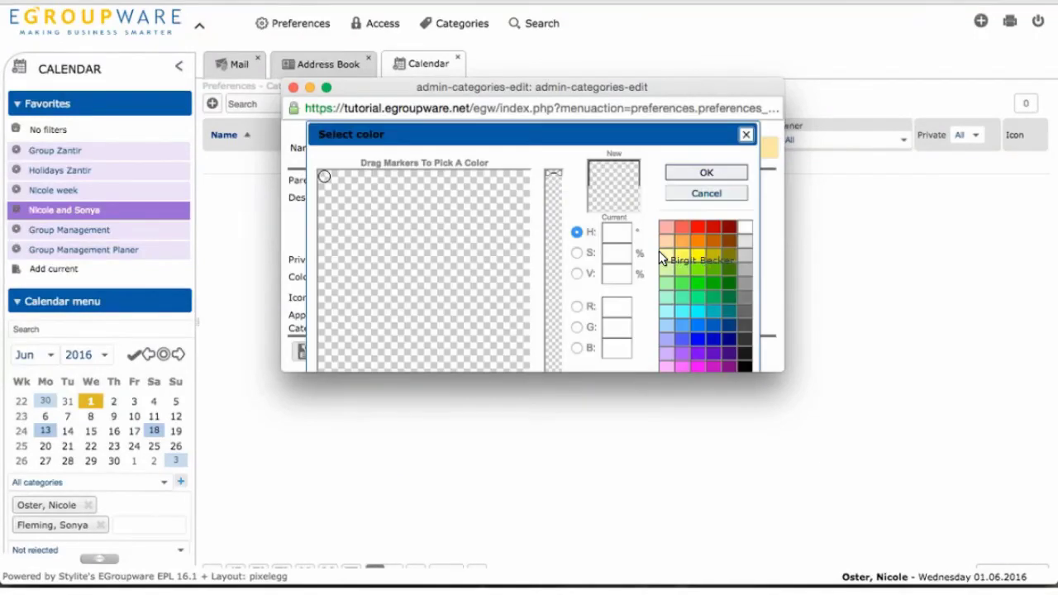
pyautogui.click(706, 173)
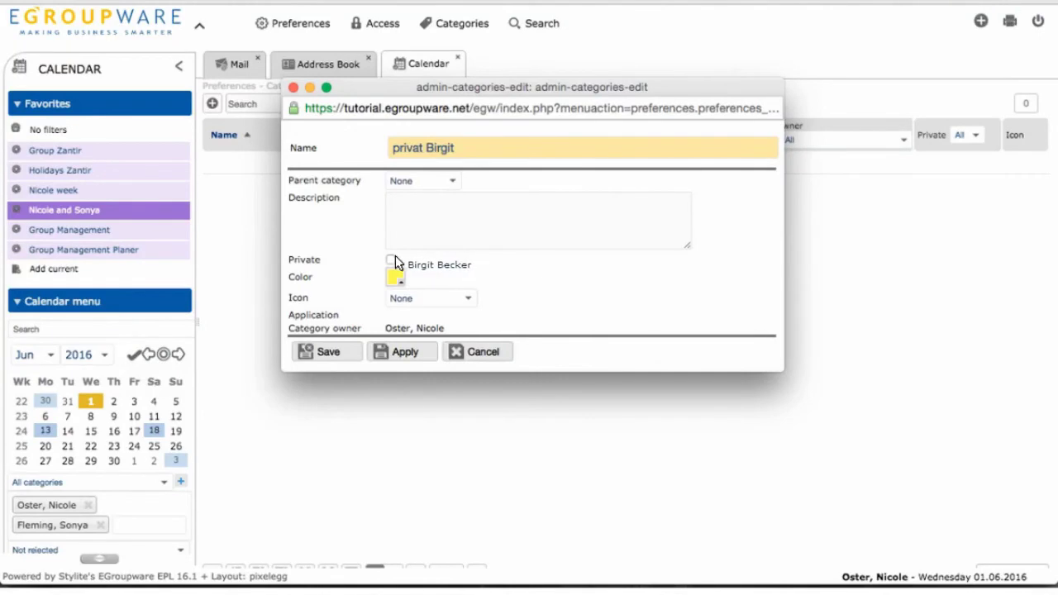
pyautogui.click(391, 260)
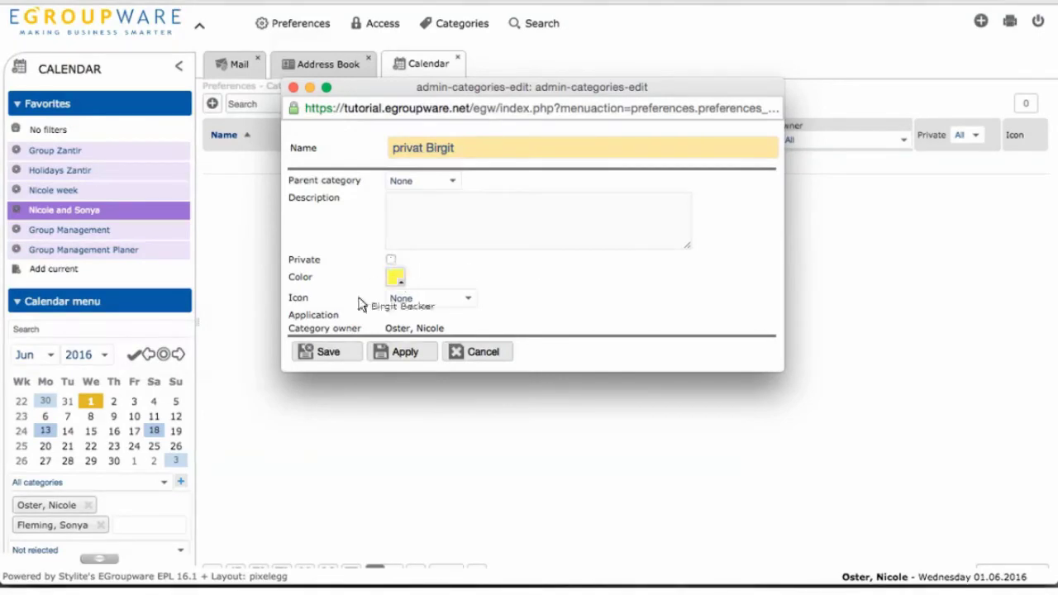
pyautogui.click(329, 356)
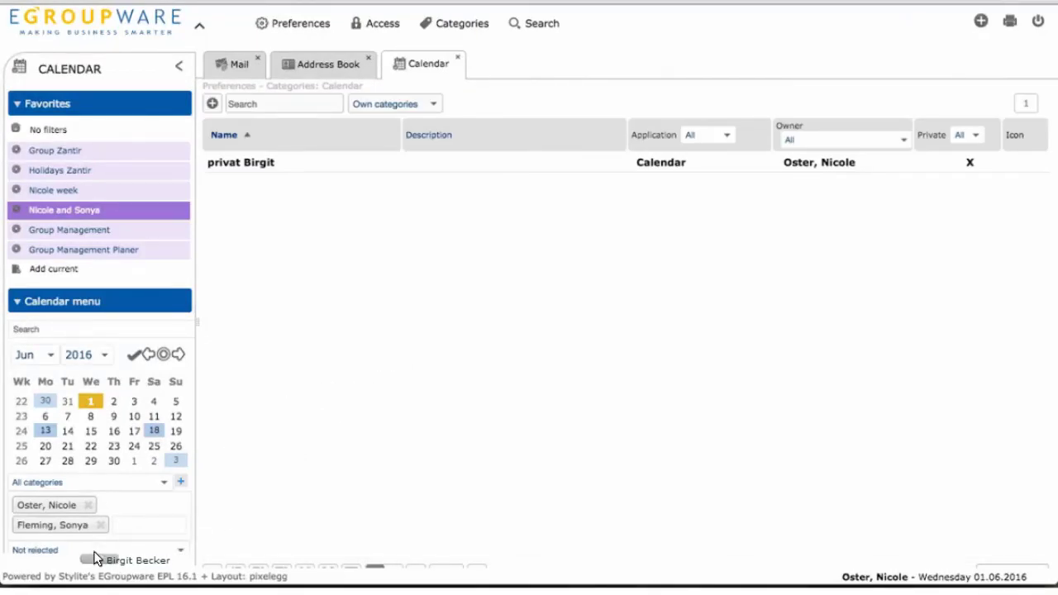
# - List the six global categories under Admin's Global categories, then go back to the calendar
pyautogui.scroll(-2, 93, 562)
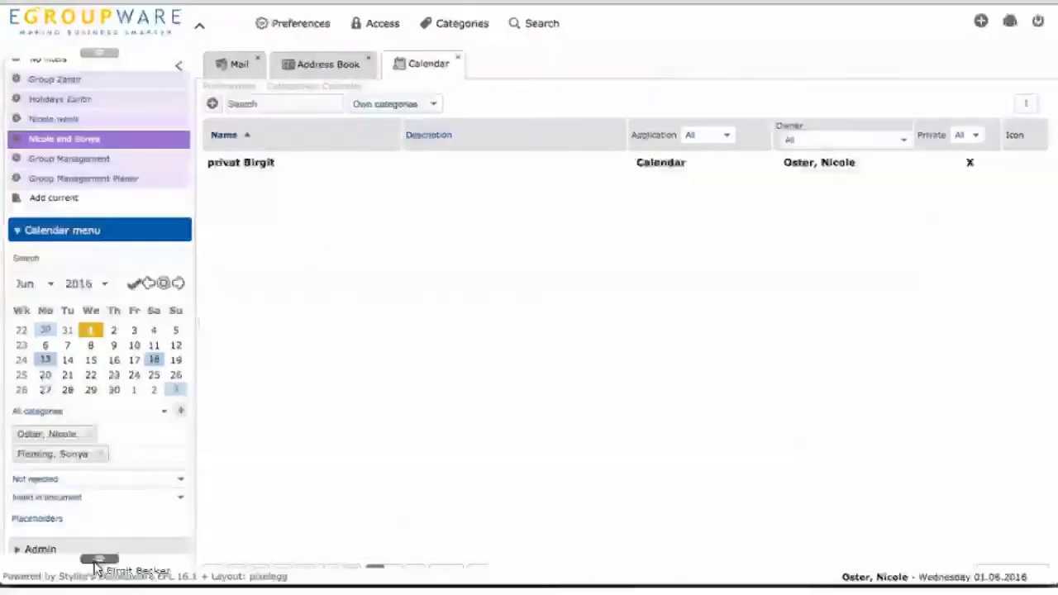
pyautogui.scroll(-3, 49, 475)
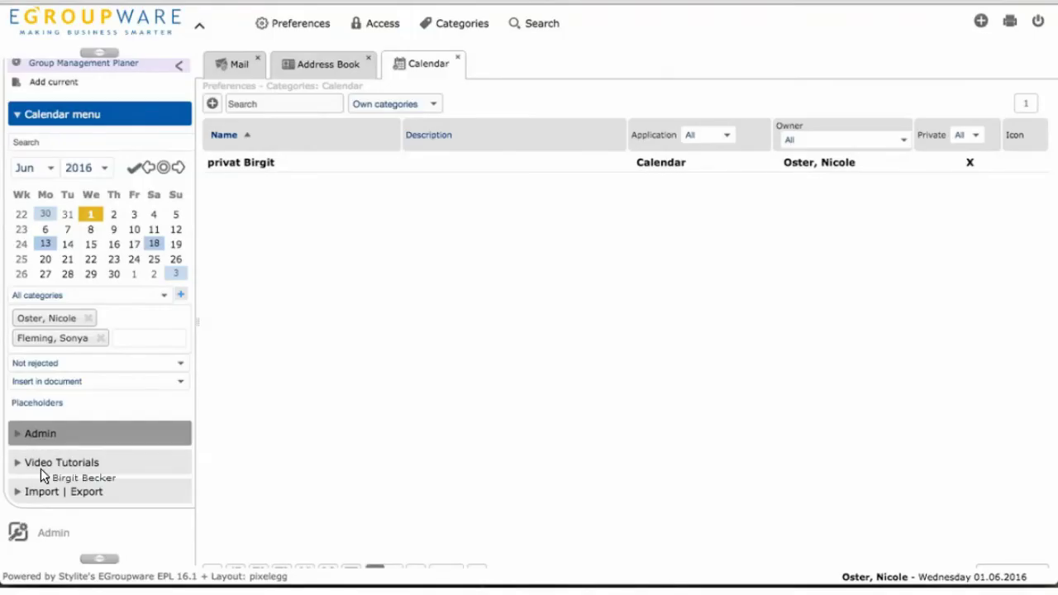
pyautogui.moveTo(41, 476); pyautogui.dragTo(48, 512)
pyautogui.click(48, 512)
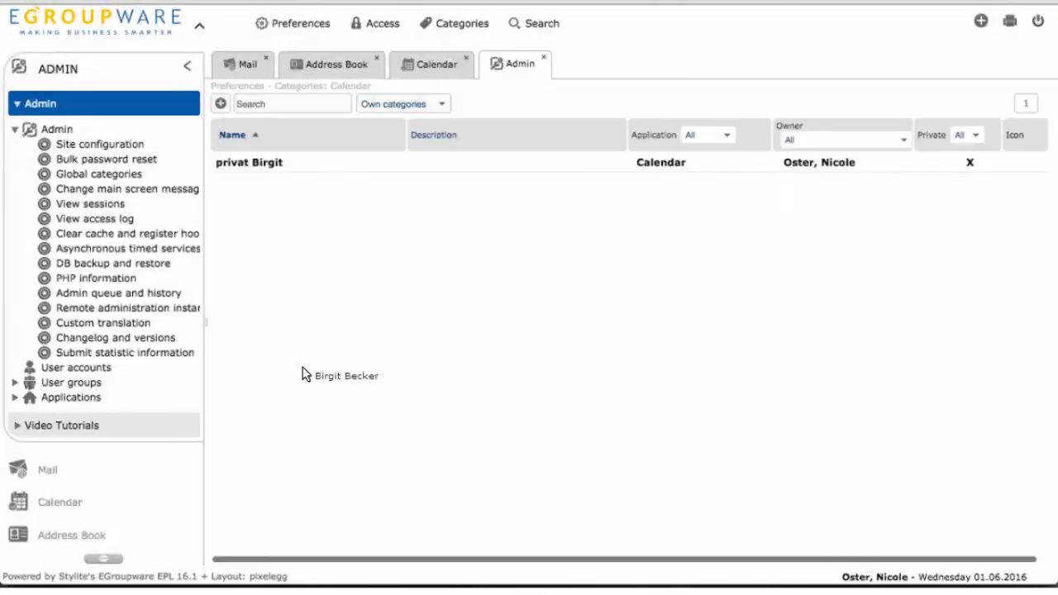
pyautogui.click(409, 103)
pyautogui.press('Return')
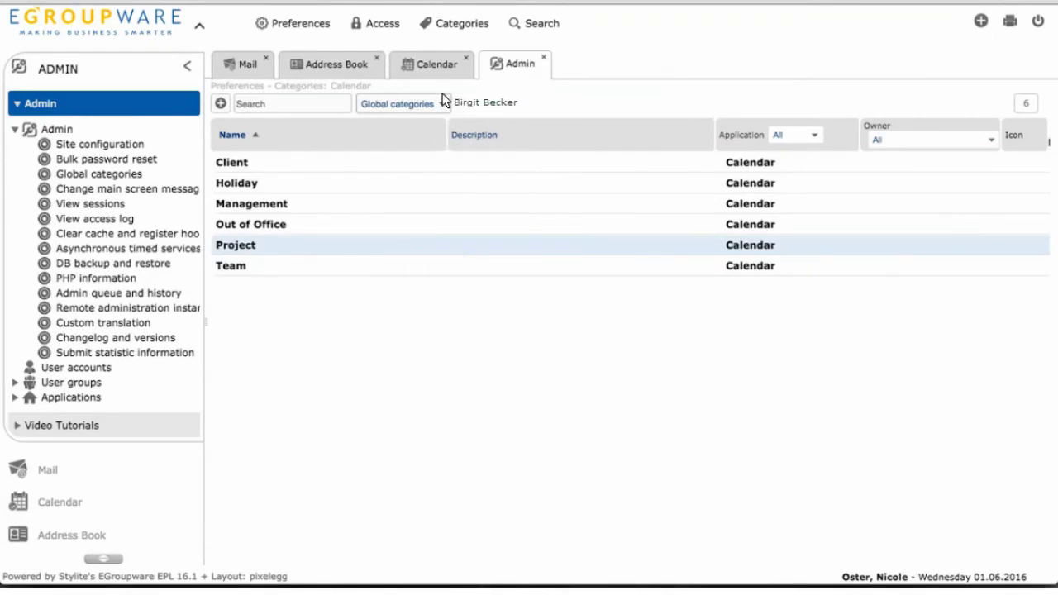
pyautogui.click(437, 65)
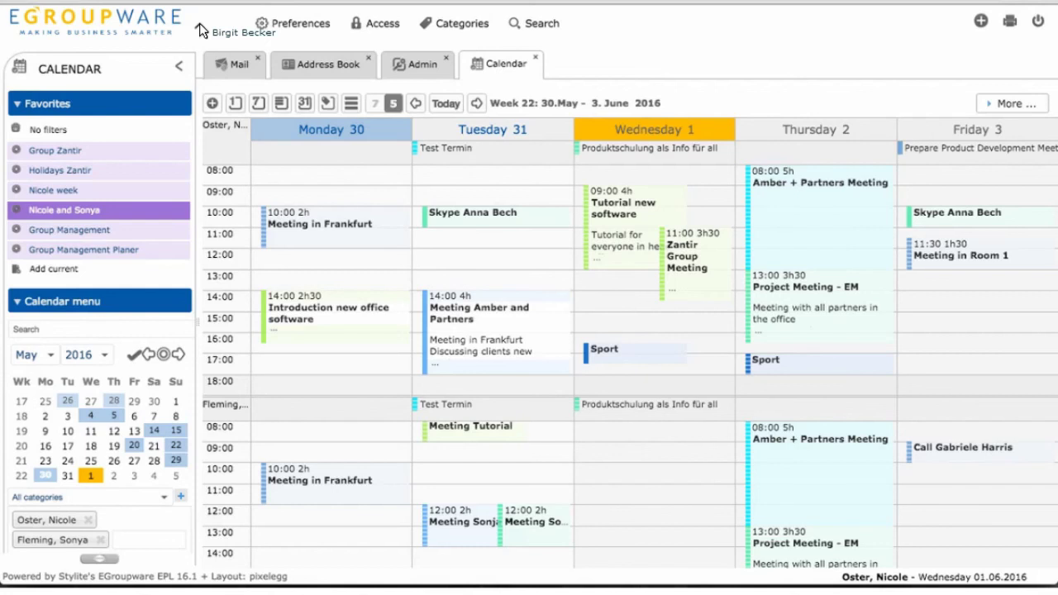
# - Show April 2016 as a seven-day month view, then preview a portrait (Hochformat) printout and cancel it
pyautogui.click(305, 104)
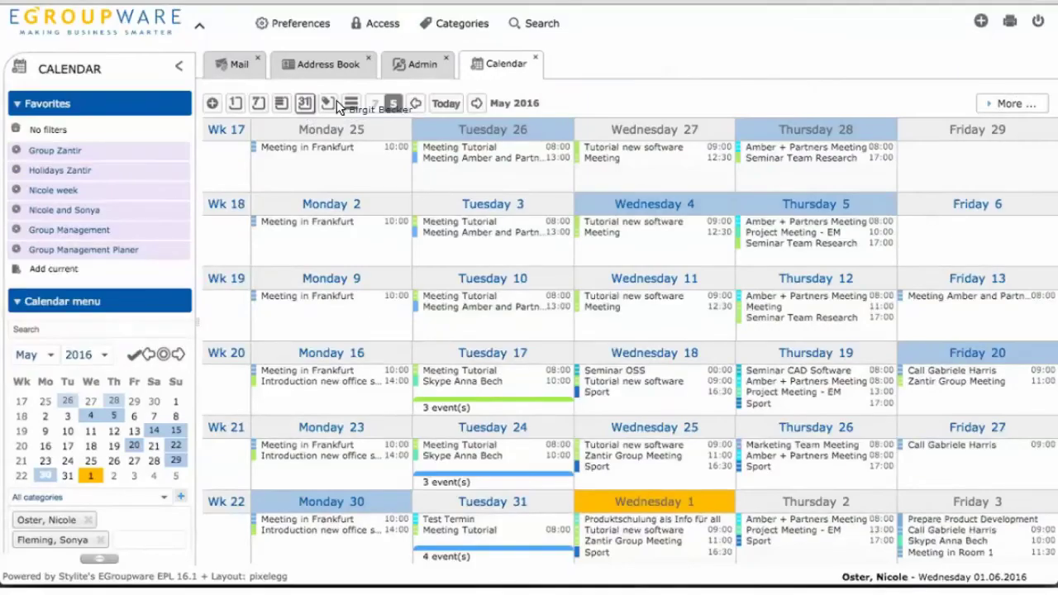
pyautogui.click(376, 105)
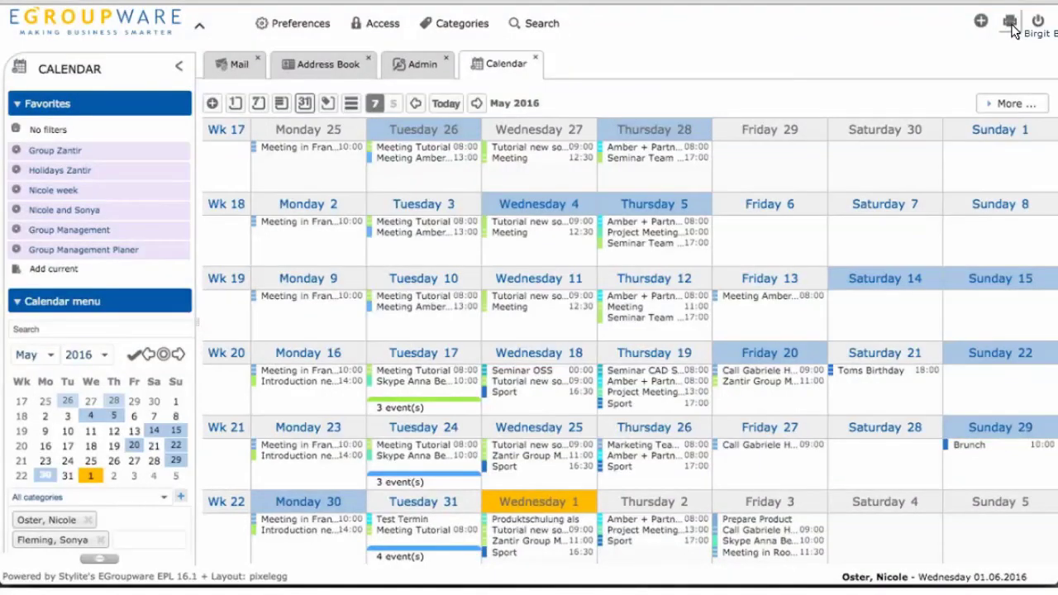
pyautogui.click(1011, 25)
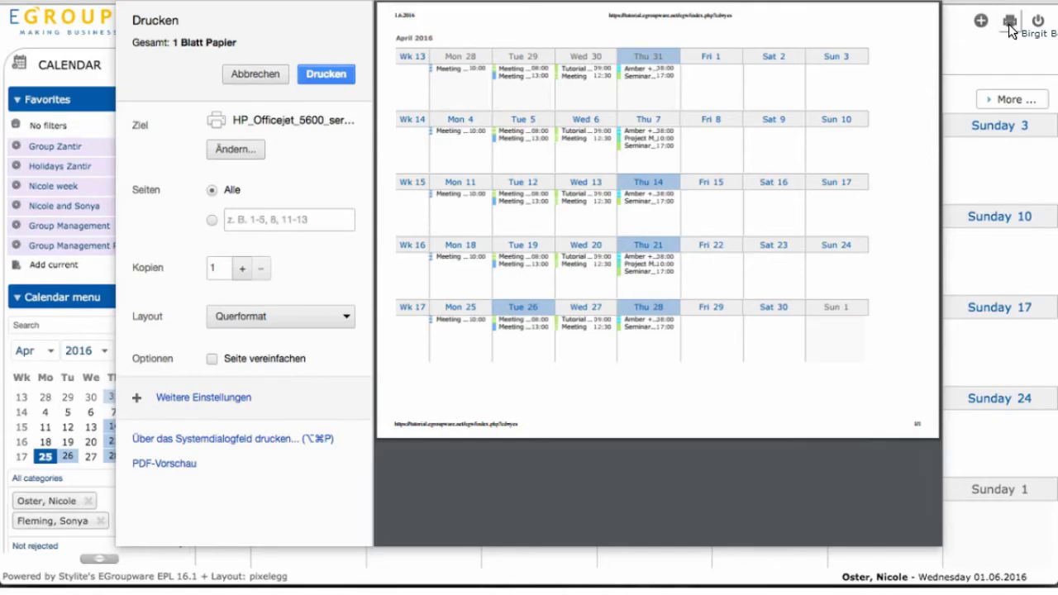
pyautogui.click(300, 315)
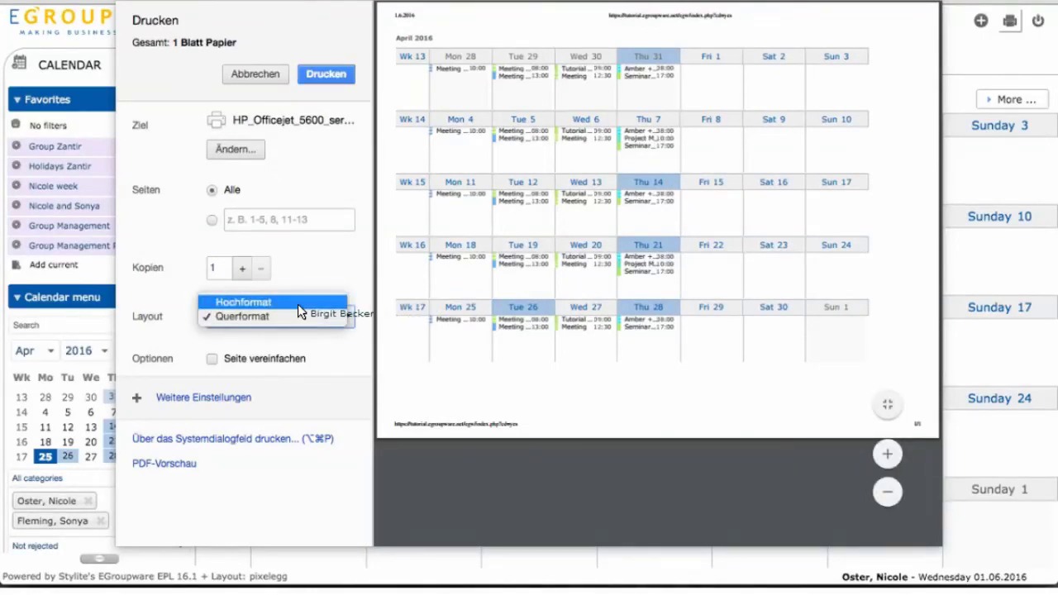
pyautogui.click(299, 303)
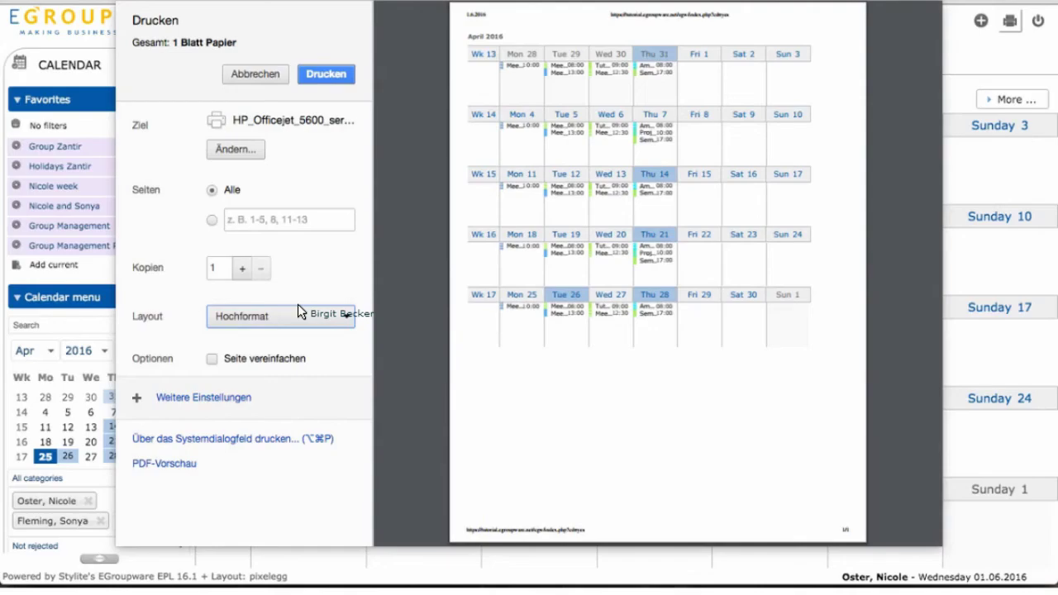
pyautogui.click(270, 78)
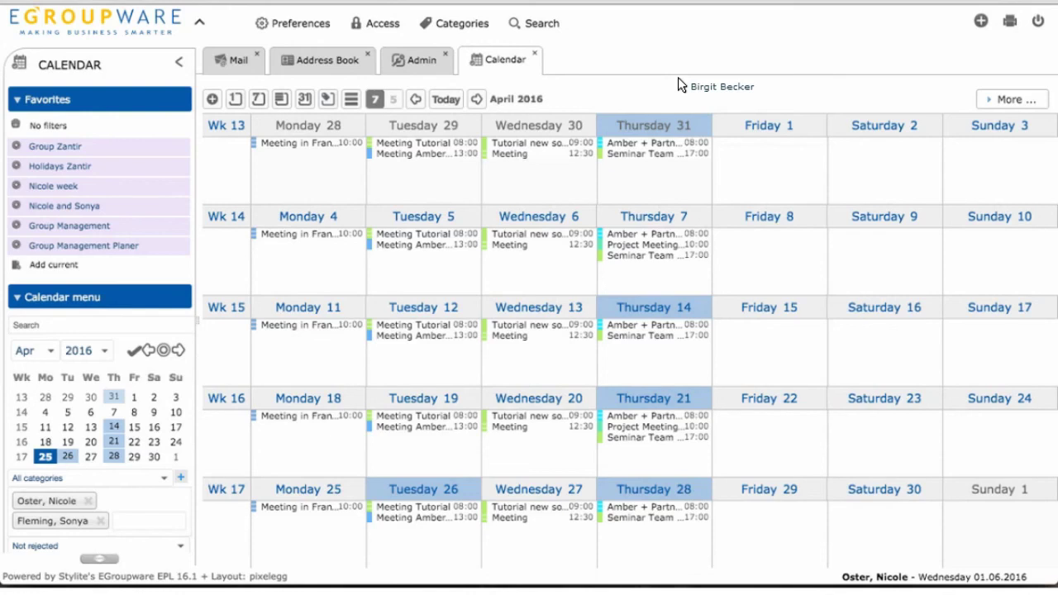
pyautogui.click(1010, 23)
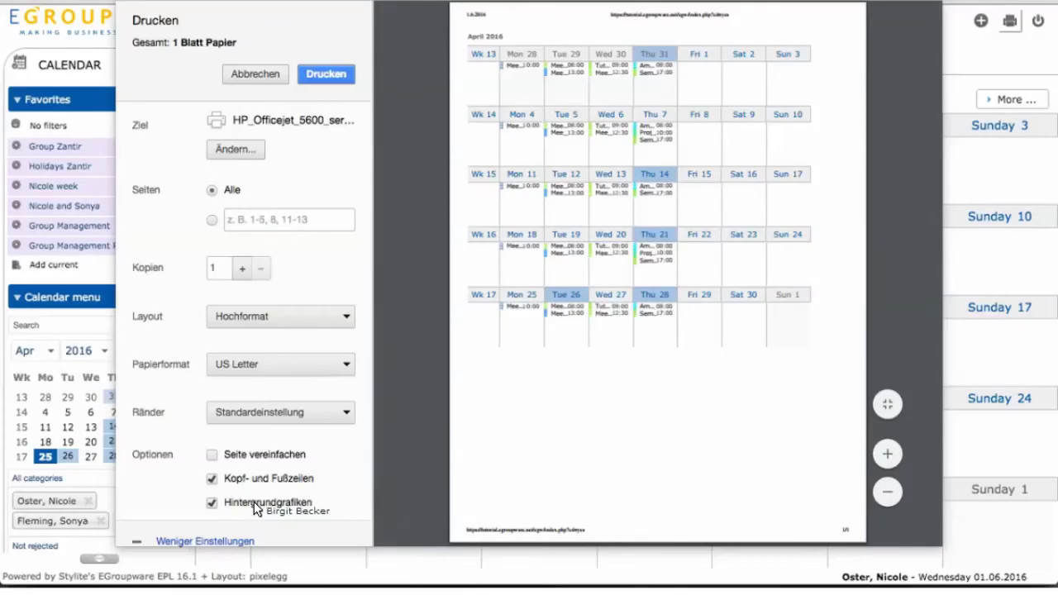
pyautogui.click(211, 505)
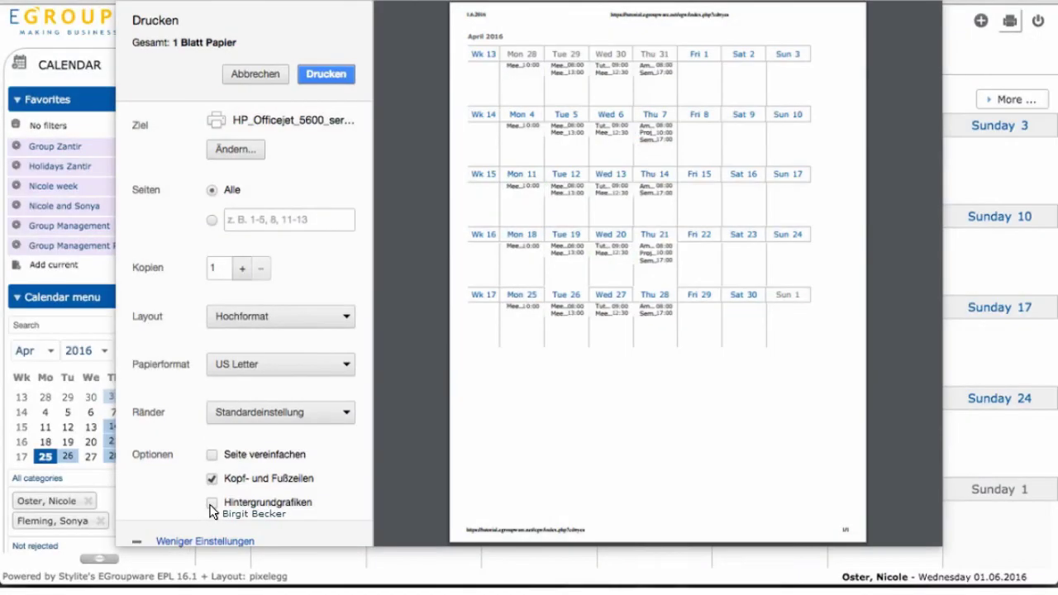
pyautogui.click(211, 503)
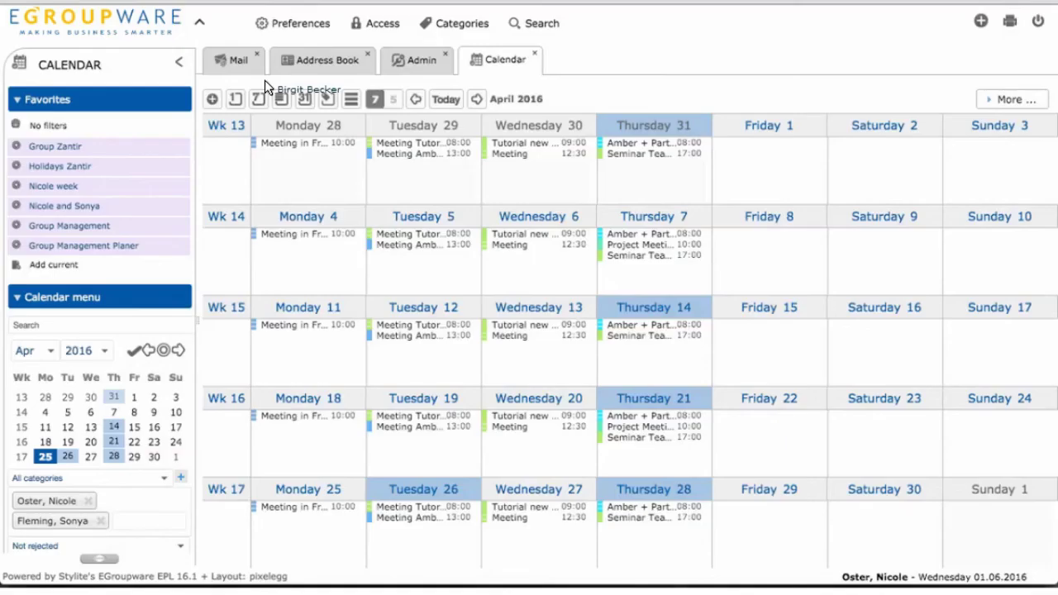
# - Hide the top header and switch to the planner by category for 25 April – 15 May 2016
pyautogui.click(199, 22)
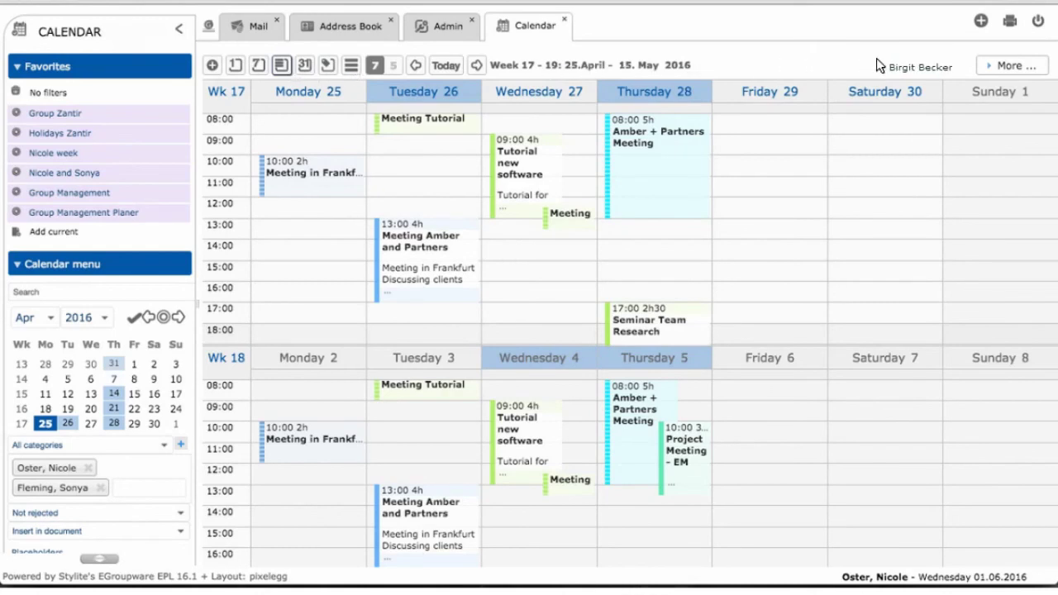
pyautogui.click(329, 69)
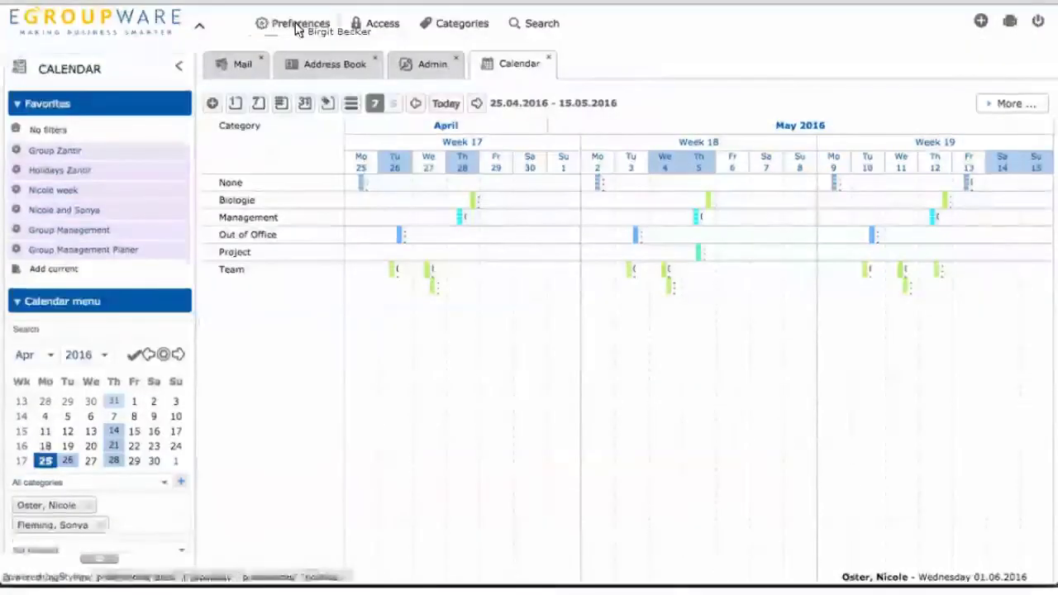
# - Open the calendar preferences and read the help for General settings like work day start and end
pyautogui.click(295, 25)
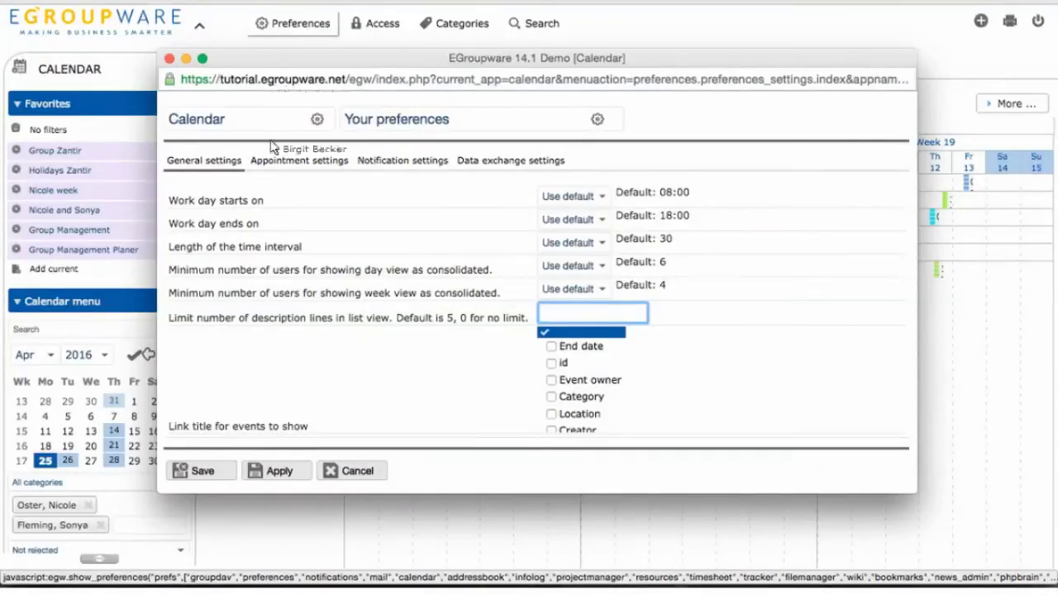
pyautogui.moveTo(300, 222)
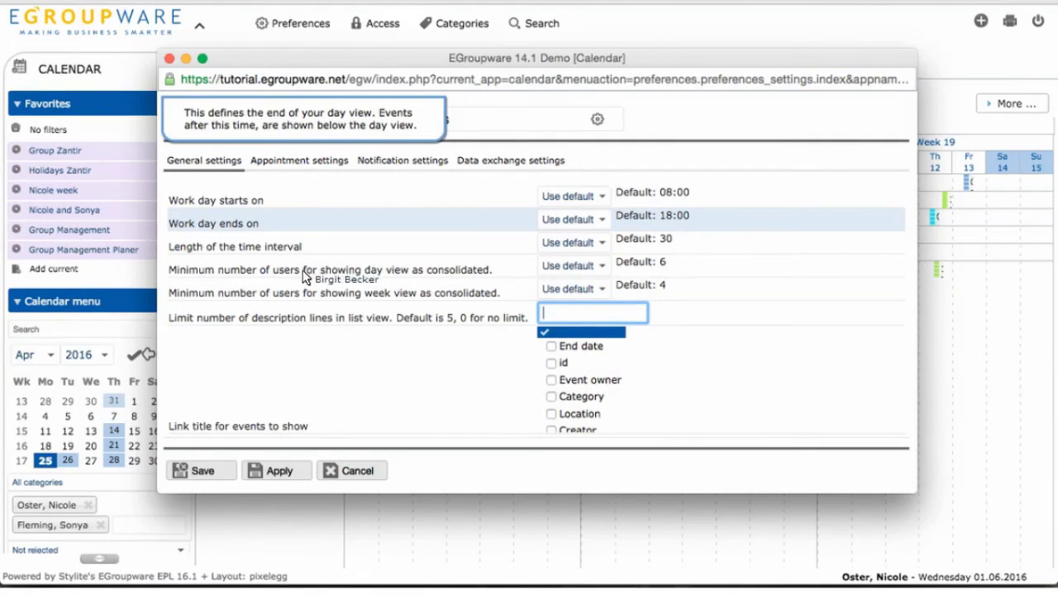
pyautogui.moveTo(304, 277)
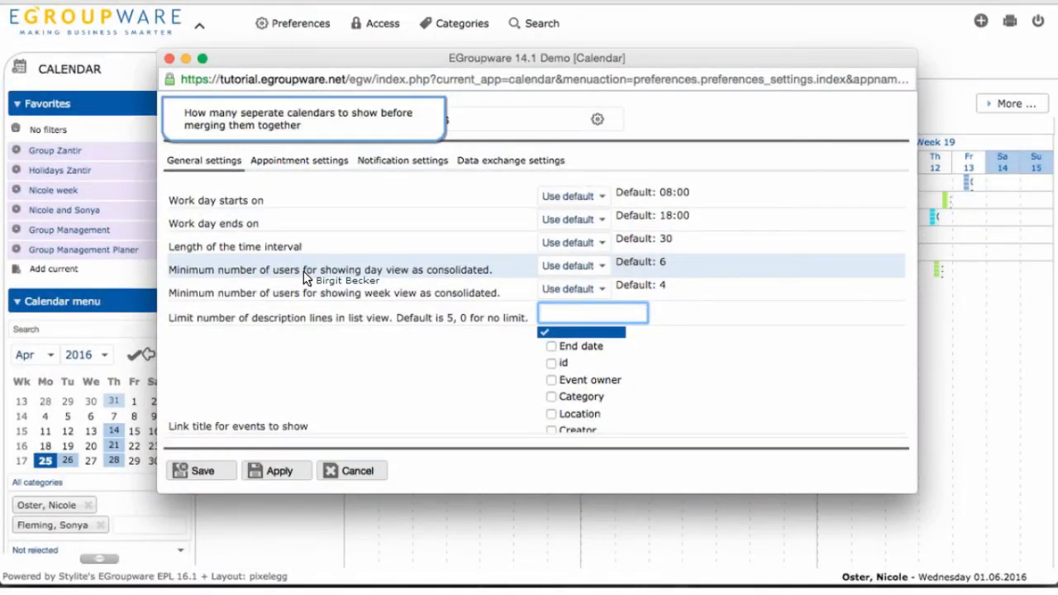
pyautogui.moveTo(336, 340)
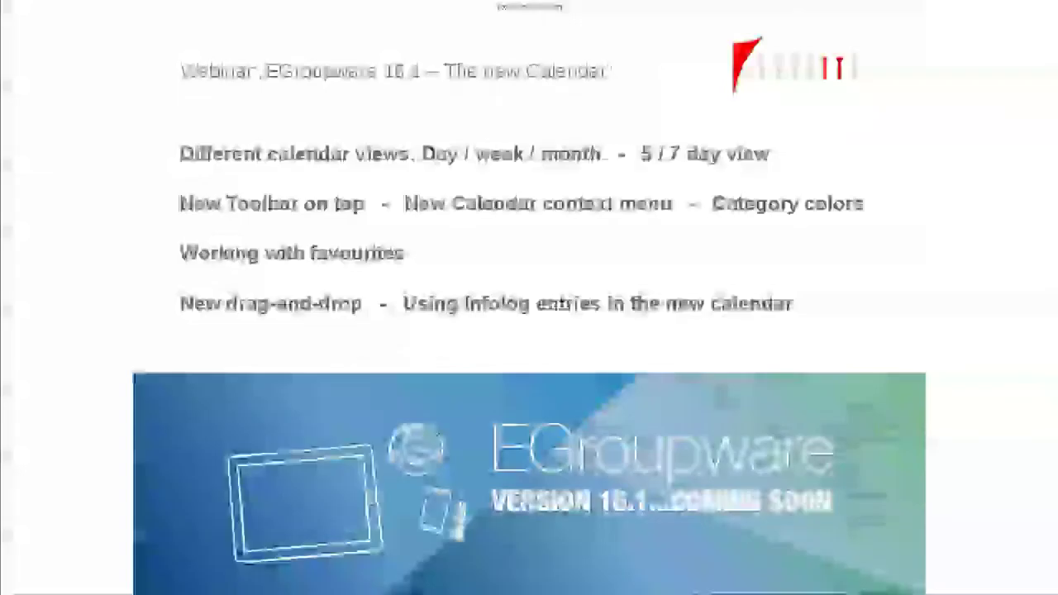
# - Advance the presentation from the agenda to the 'Any questions?' slide
pyautogui.press('Right')
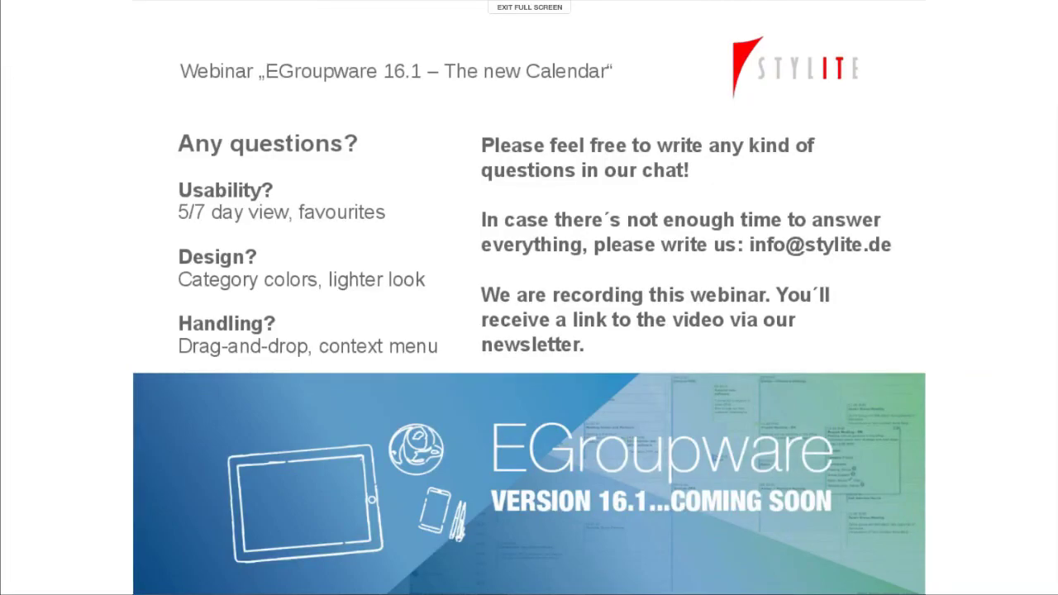